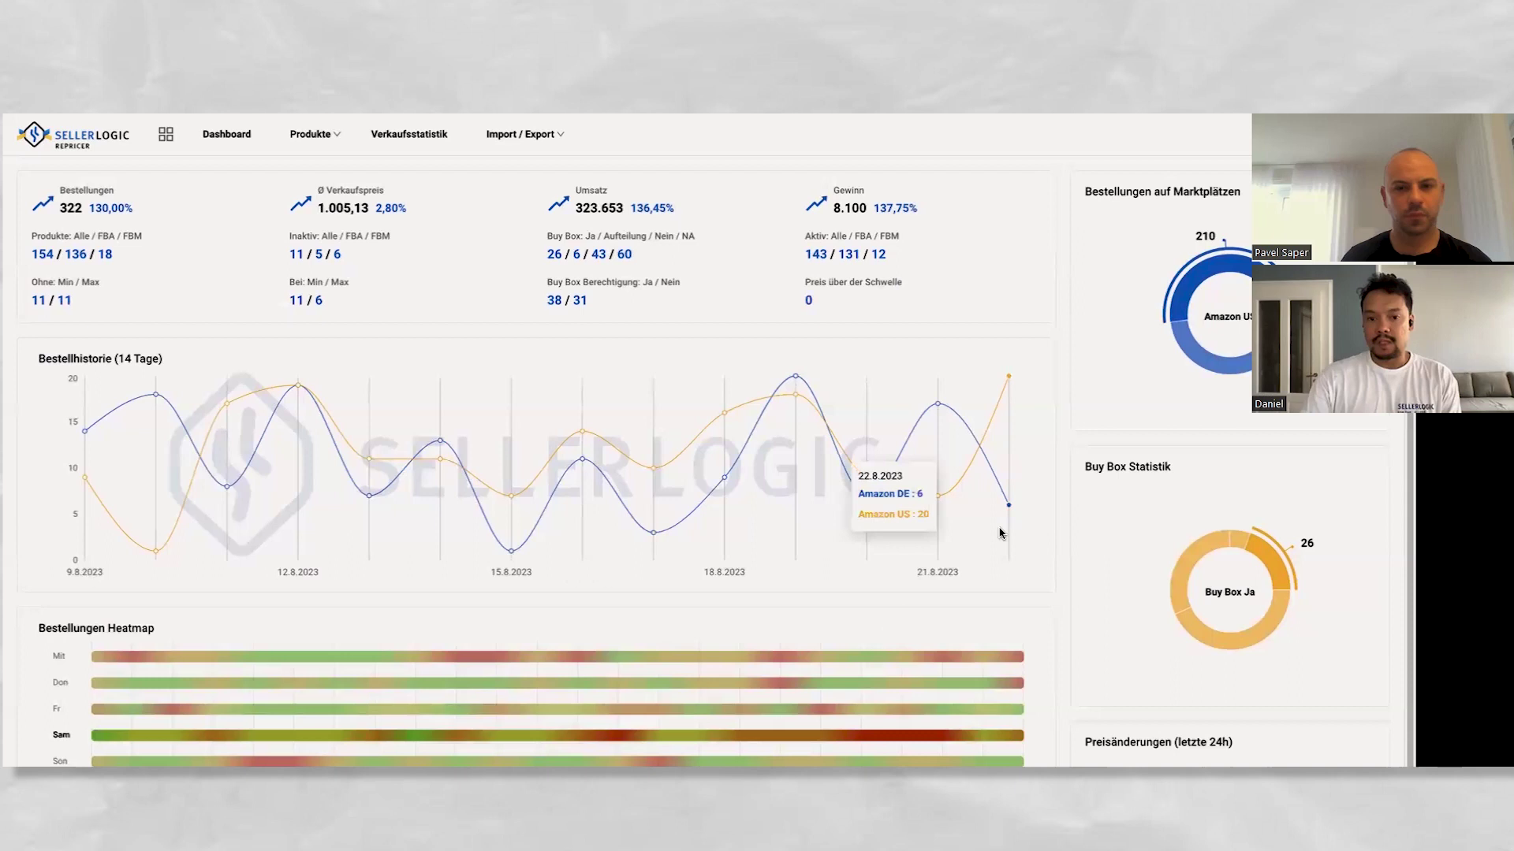
# Leave the Repricer dashboard for the services overview and open the Repricer's Meine Produkte list
pyautogui.scroll(1, 1069, 497)
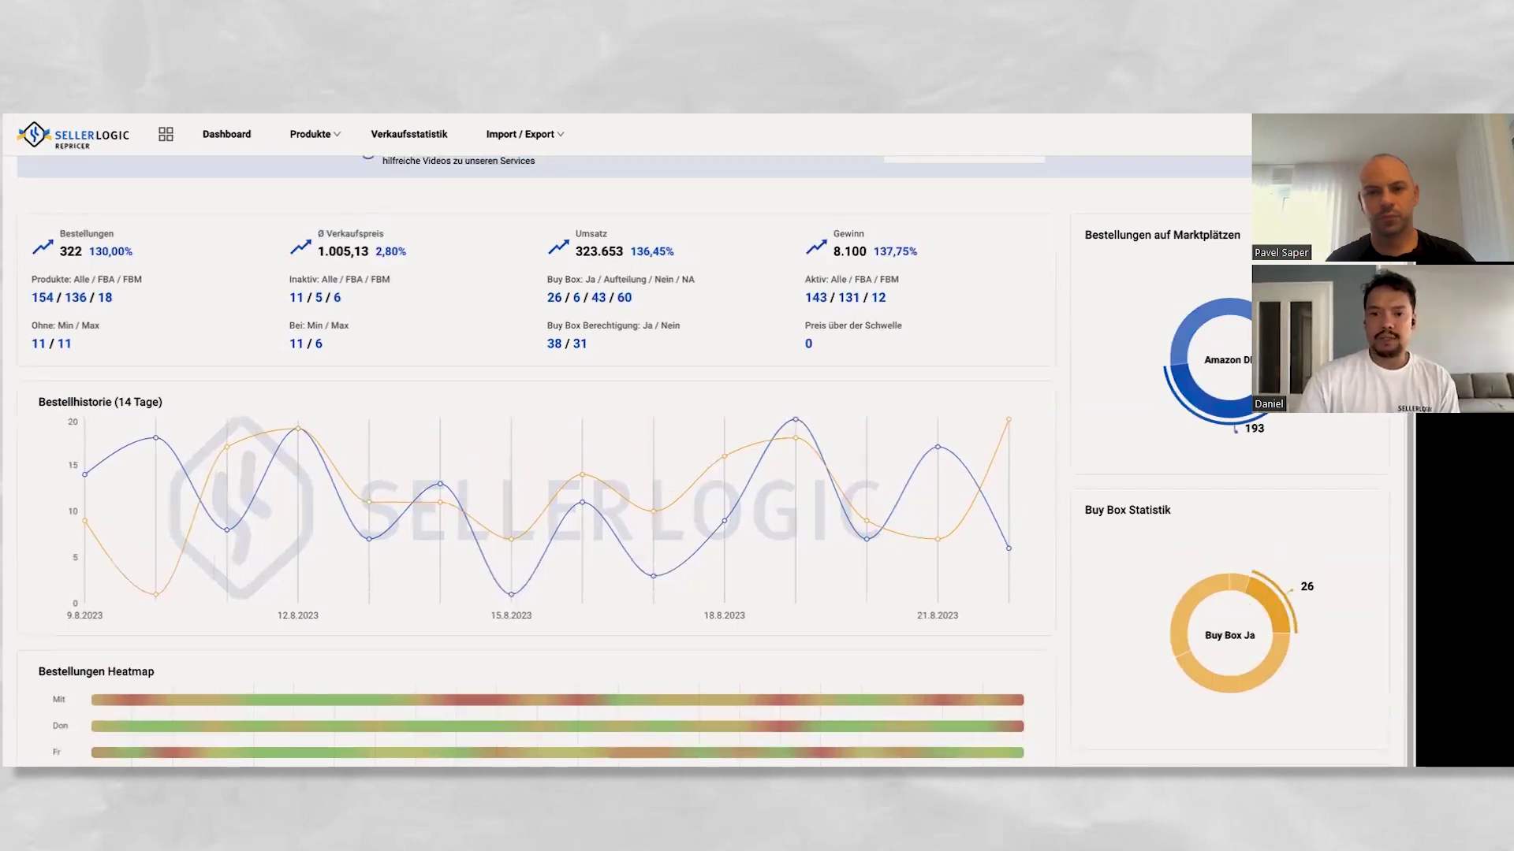
pyautogui.moveTo(597, 483)
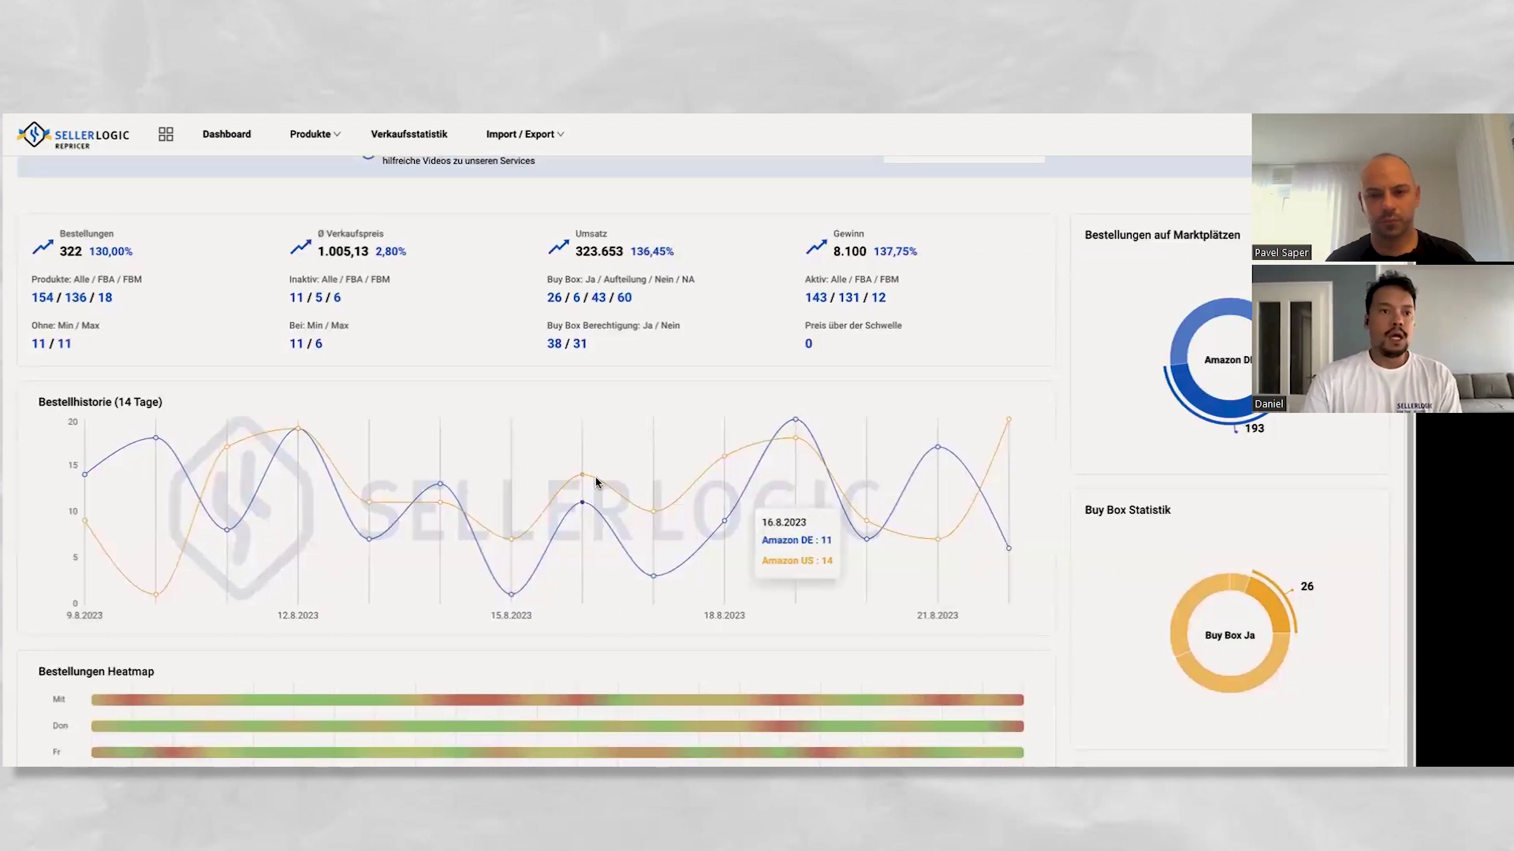
pyautogui.click(82, 150)
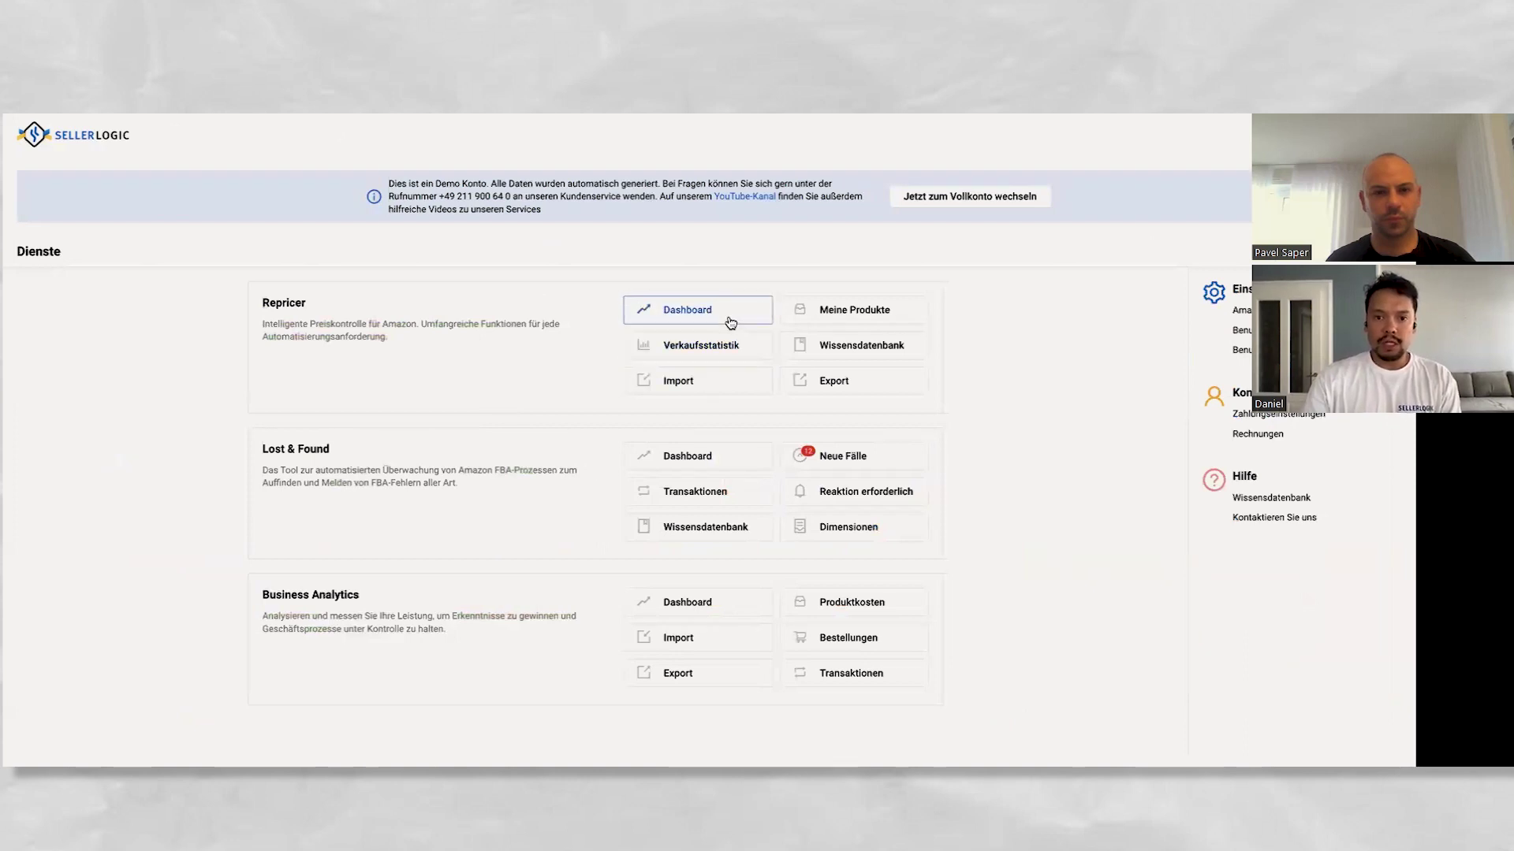
pyautogui.click(836, 320)
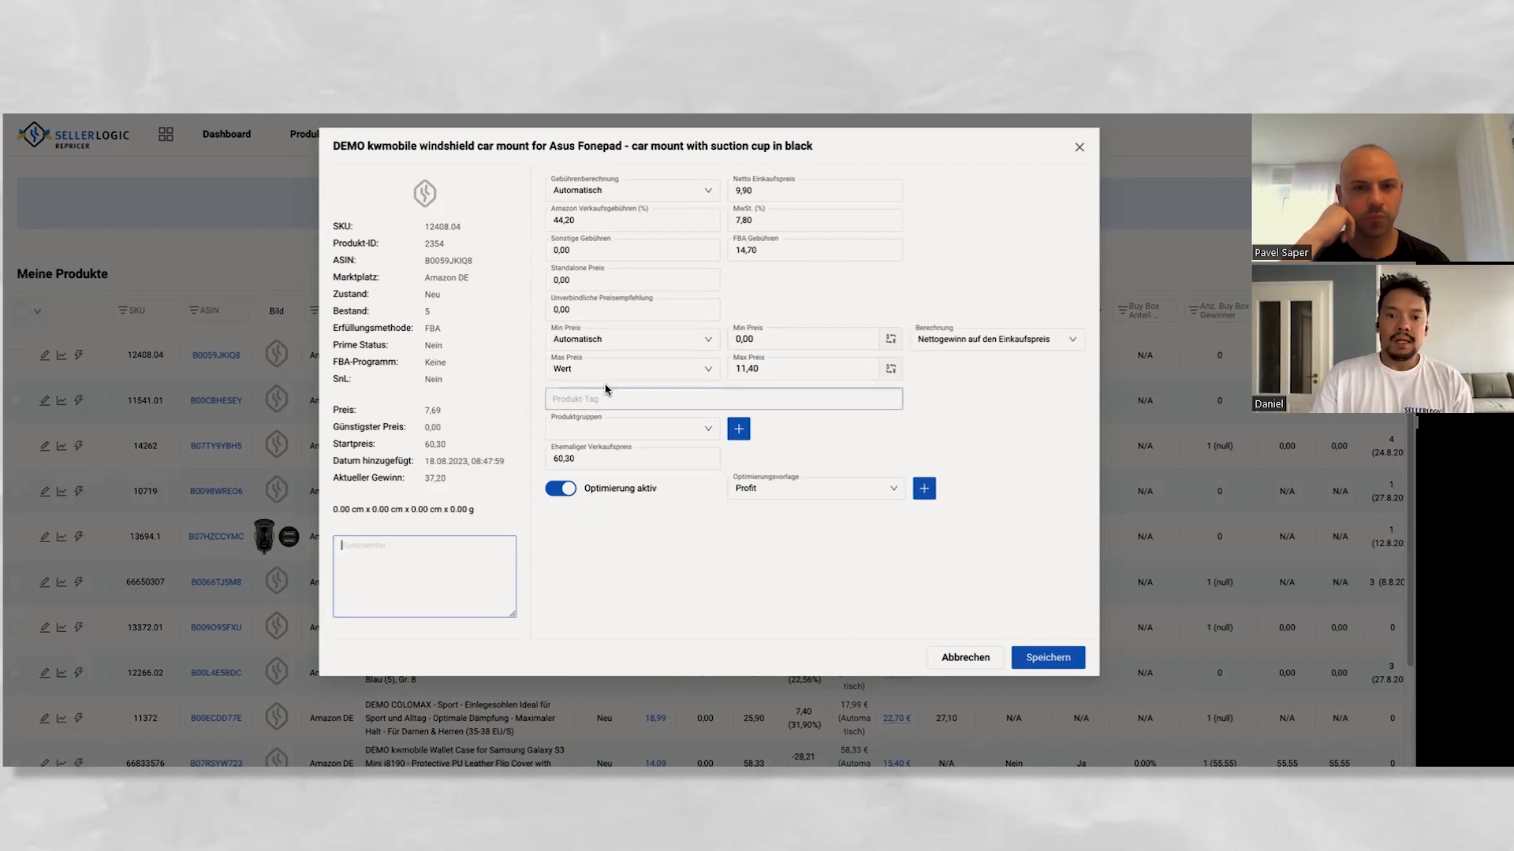
# Switch Optimierung aktiv off and on again for the car mount, and set its Optimierungsvorlage to Benutzerdefiniert
pyautogui.click(561, 491)
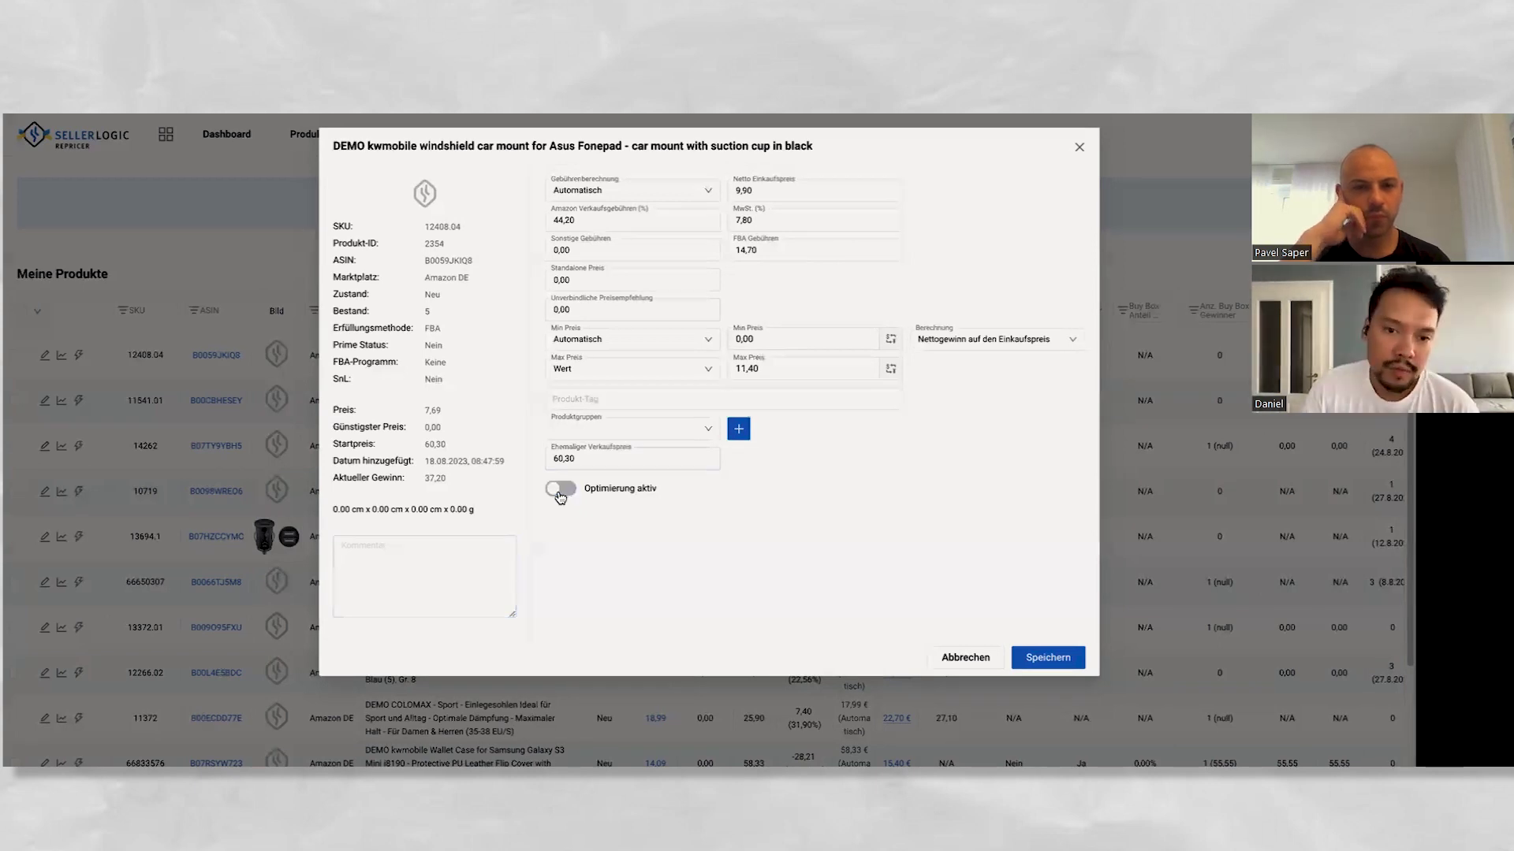
pyautogui.click(561, 491)
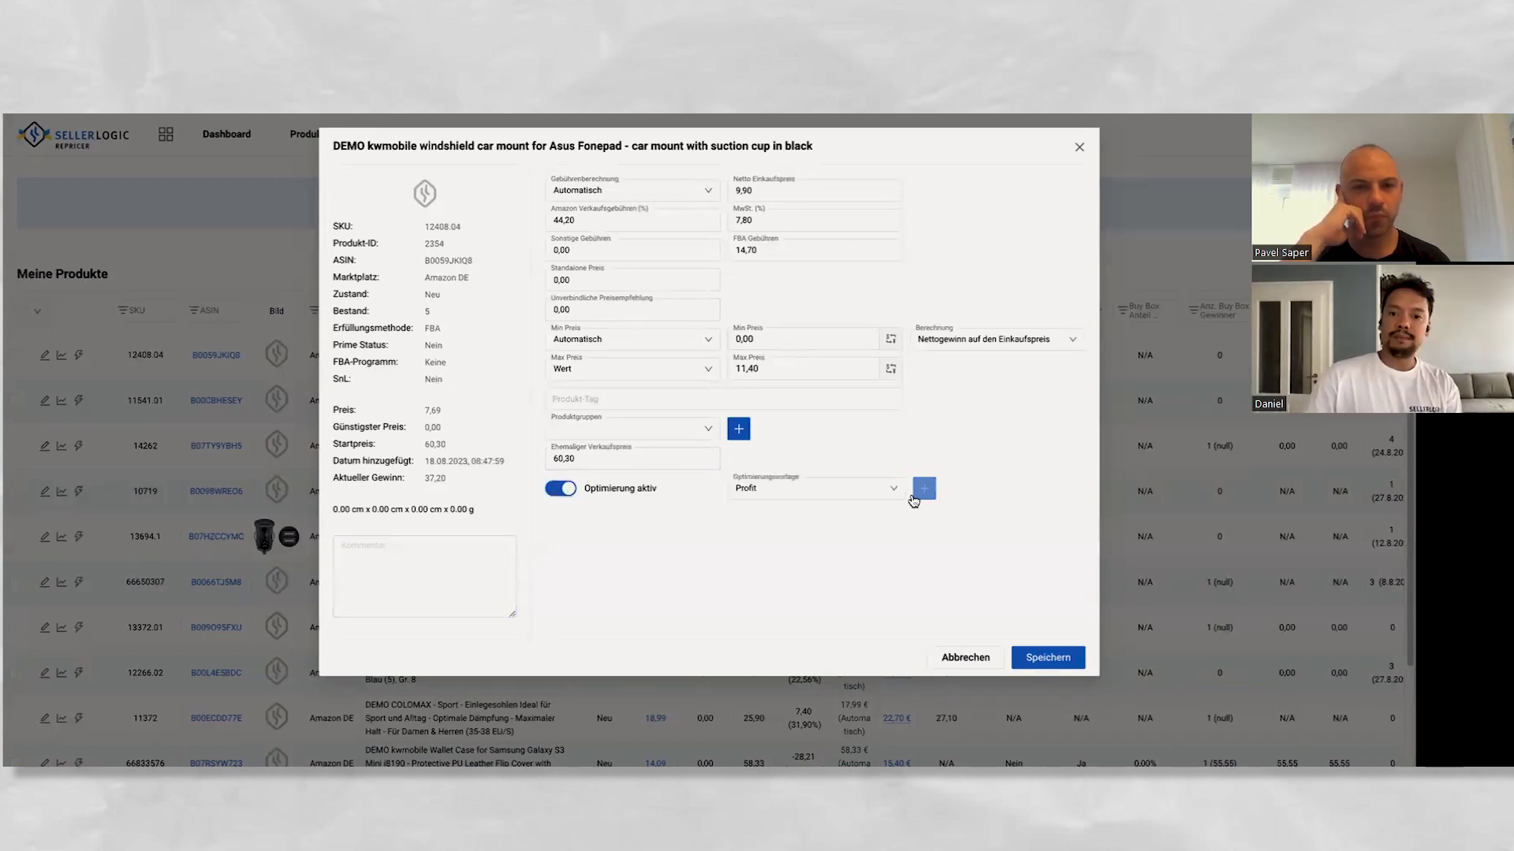
pyautogui.click(895, 492)
pyautogui.click(852, 511)
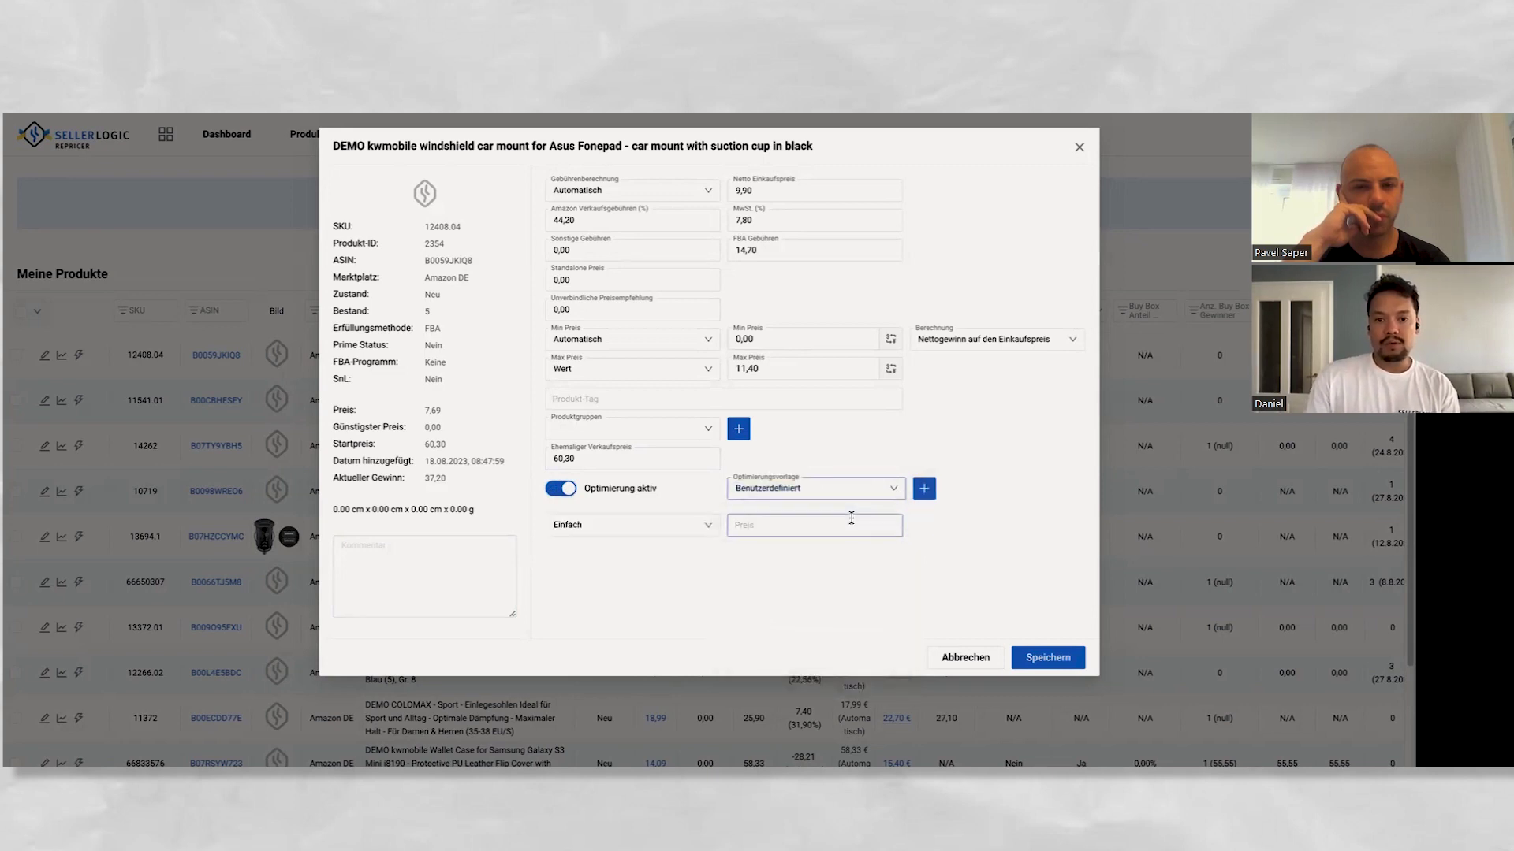
# Set the car mount's optimisation strategy to Buy Box and review the settings it offers
pyautogui.click(707, 528)
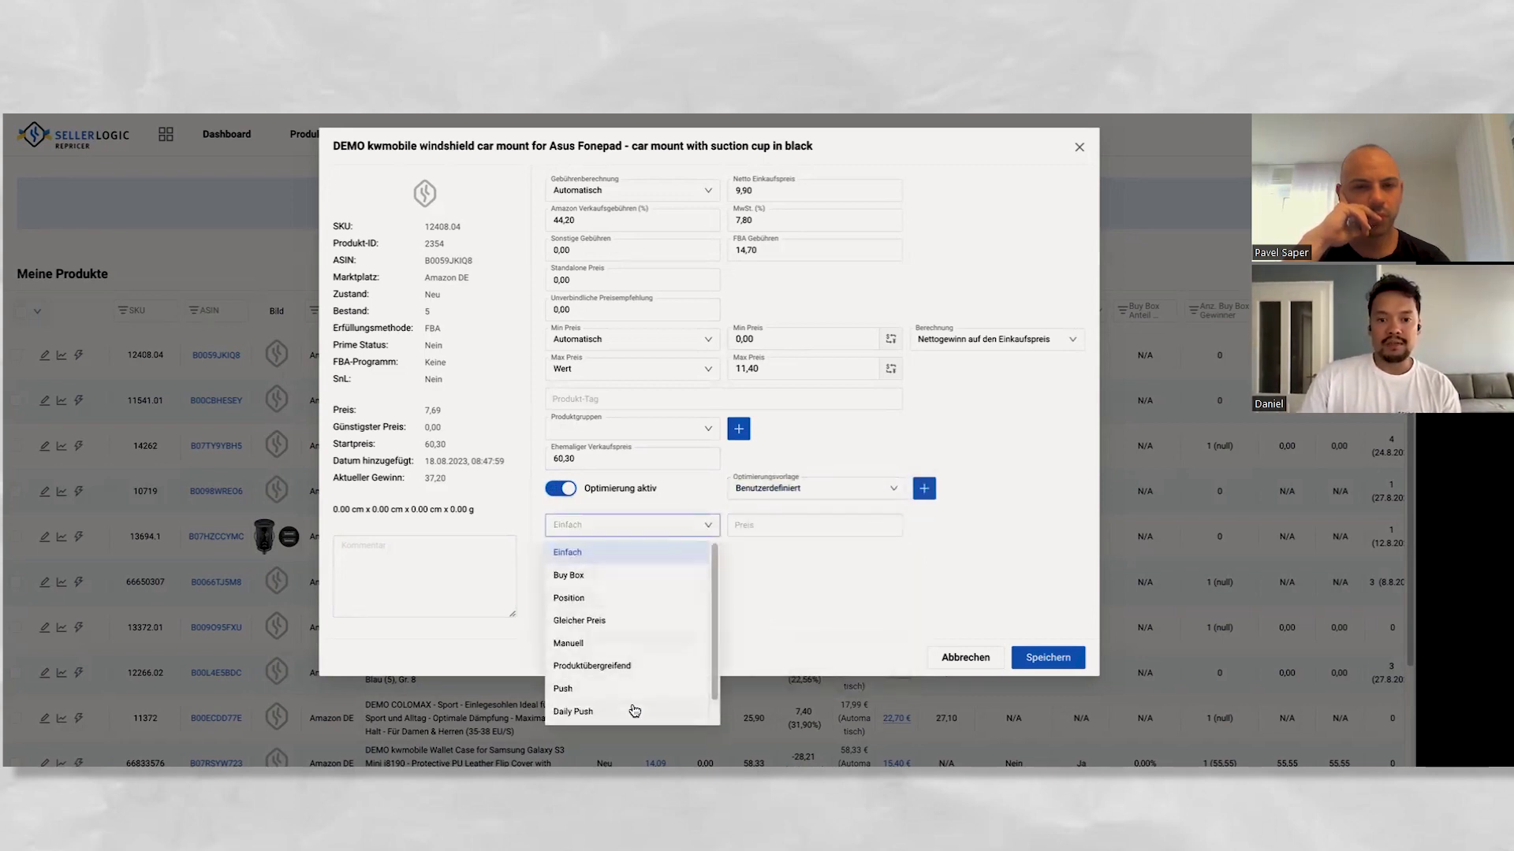
pyautogui.click(637, 583)
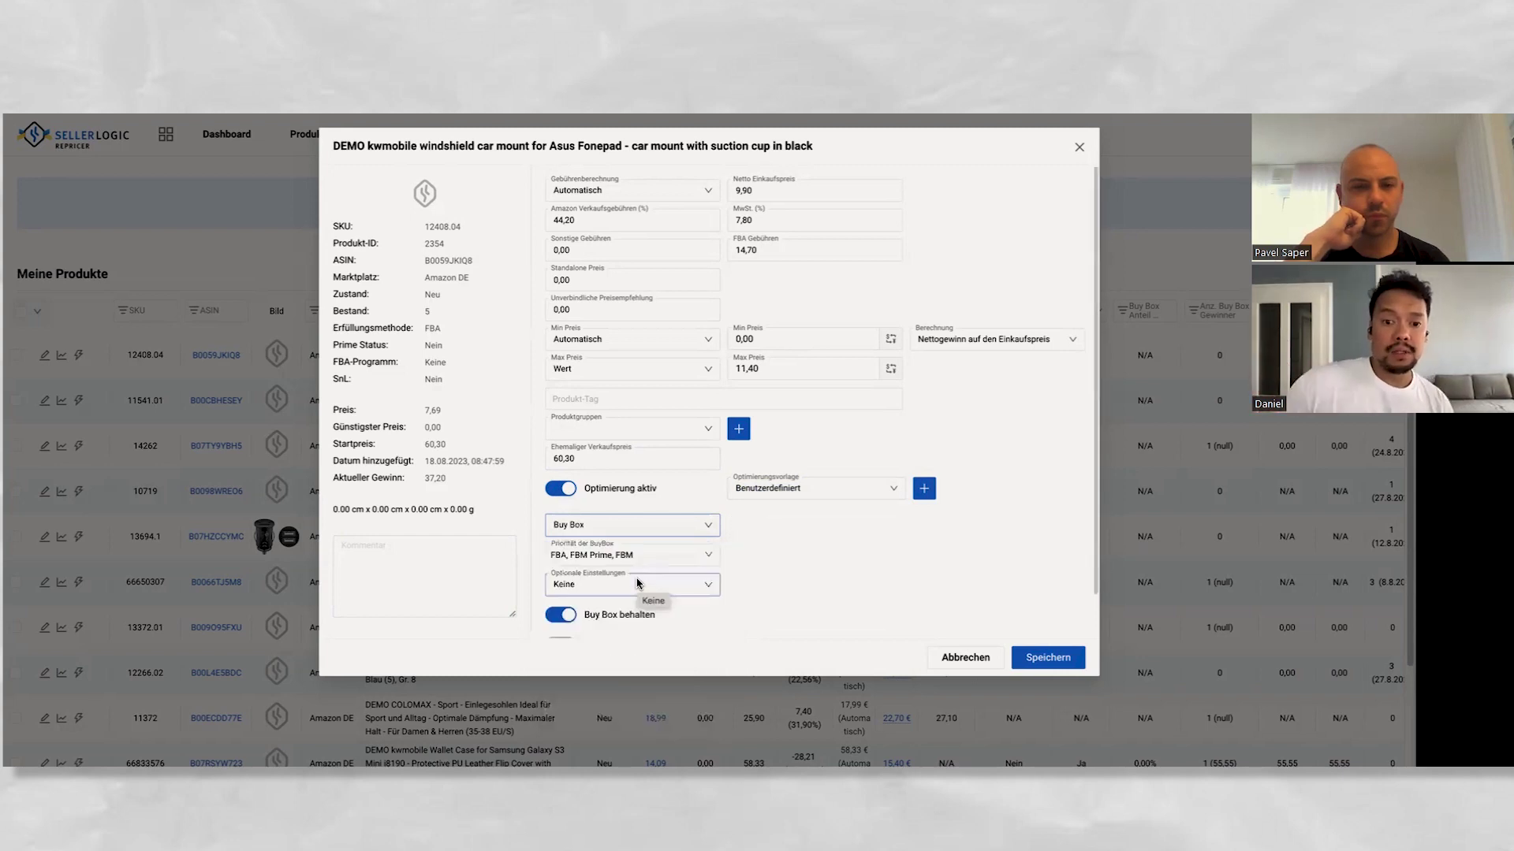
pyautogui.scroll(-2, 820, 564)
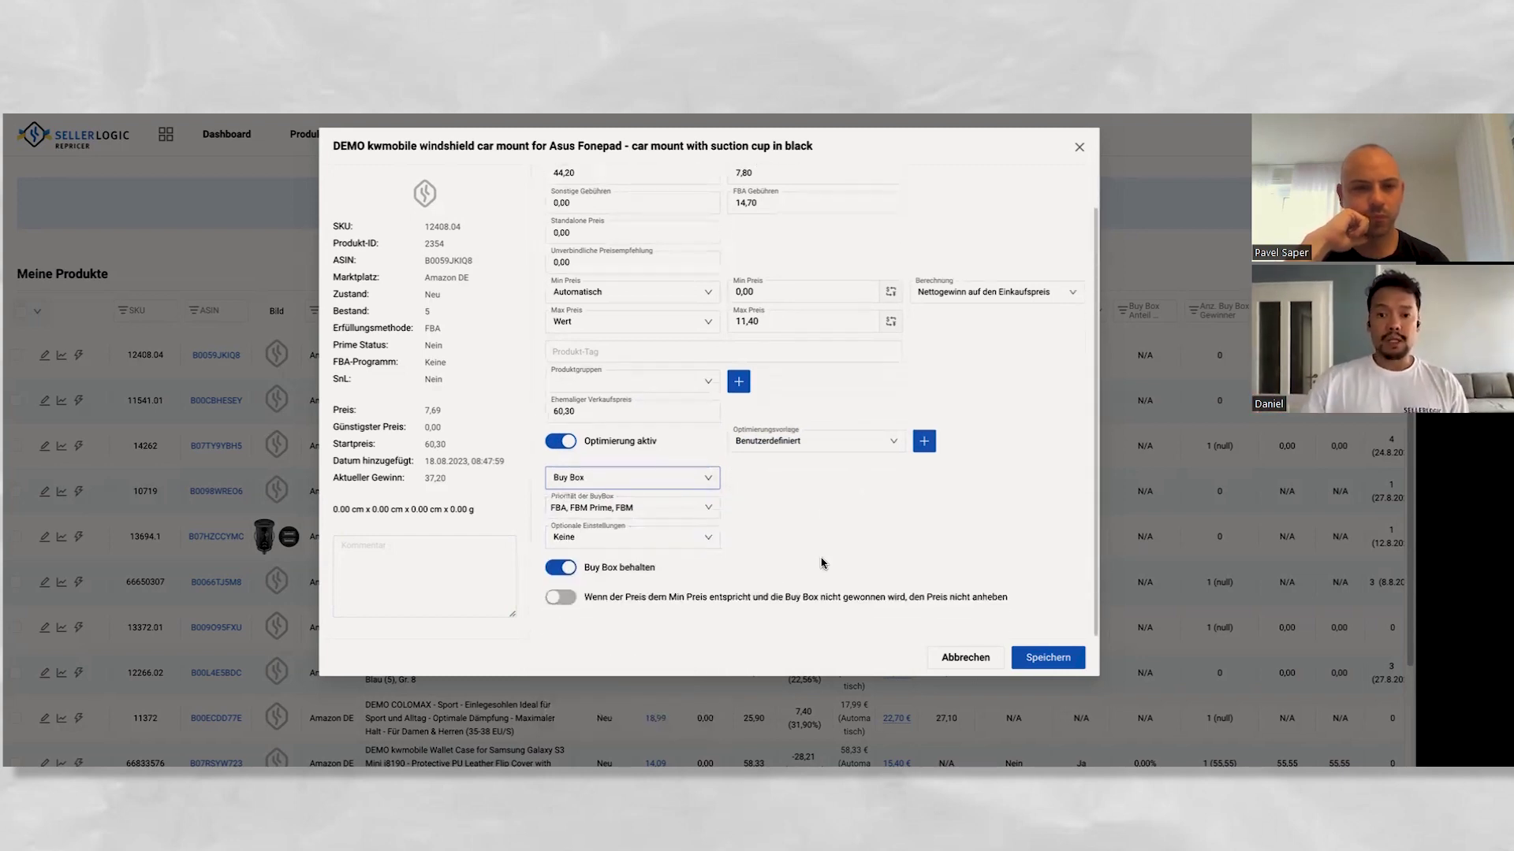
pyautogui.scroll(2, 821, 563)
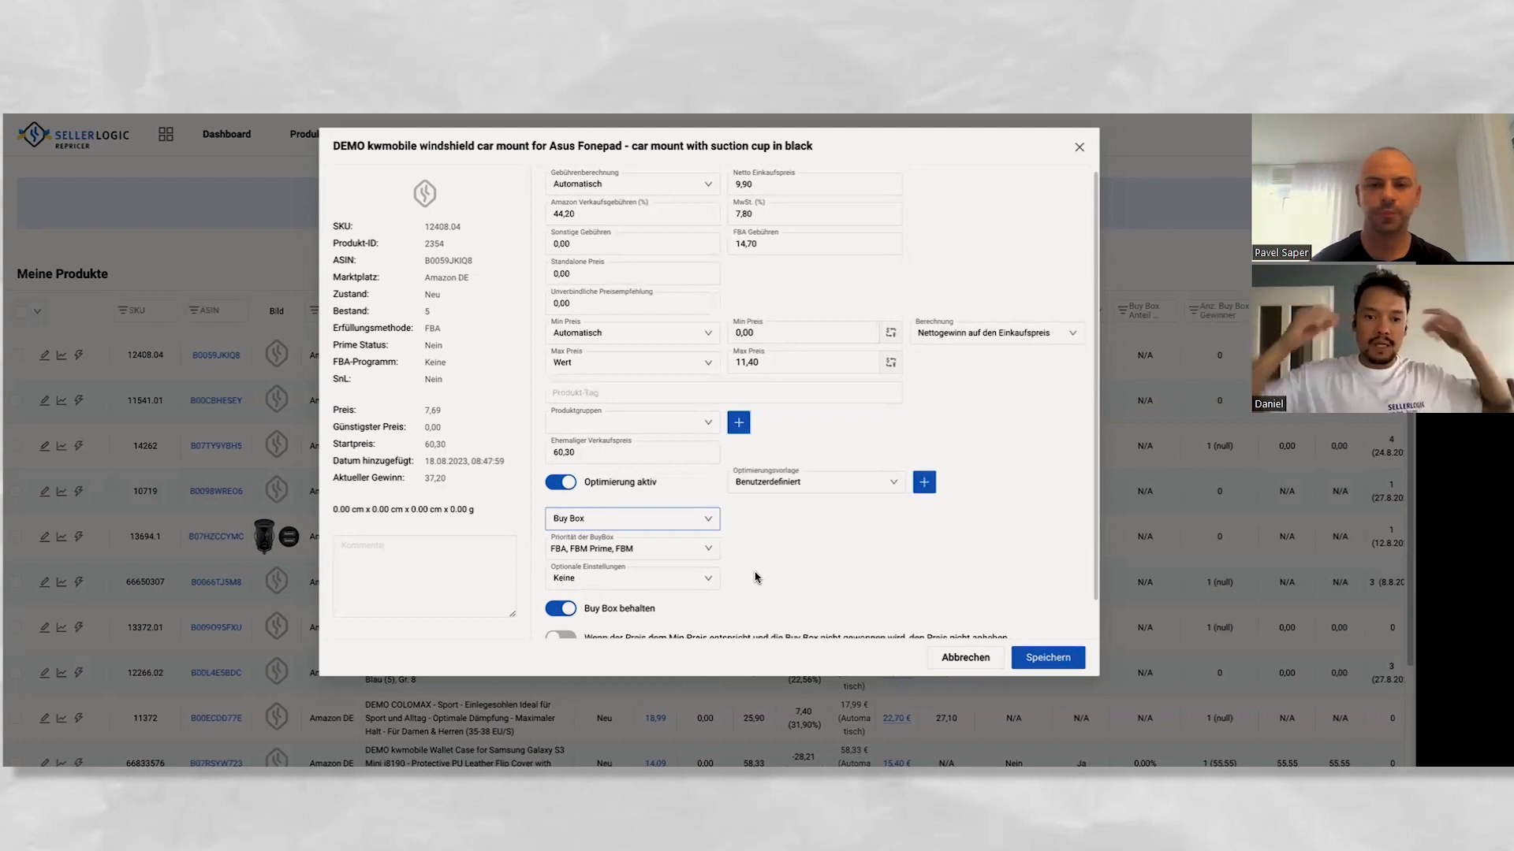
pyautogui.scroll(-1, 779, 537)
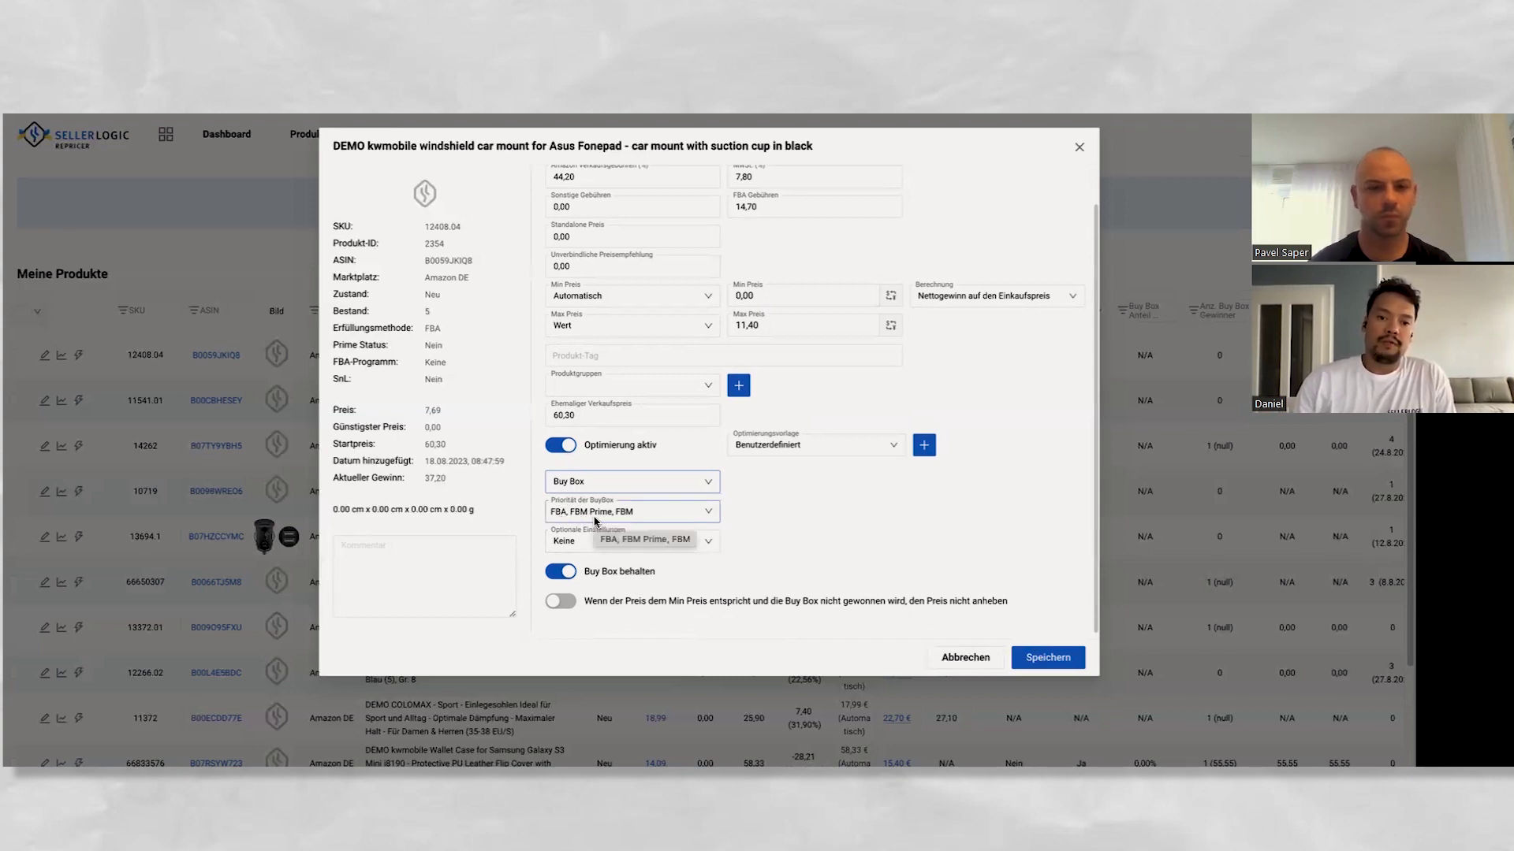
# Reorder the Buy Box priority to FBM, FBM Prime, FBA
pyautogui.click(708, 514)
pyautogui.moveTo(652, 593); pyautogui.dragTo(762, 540)
pyautogui.click(762, 539)
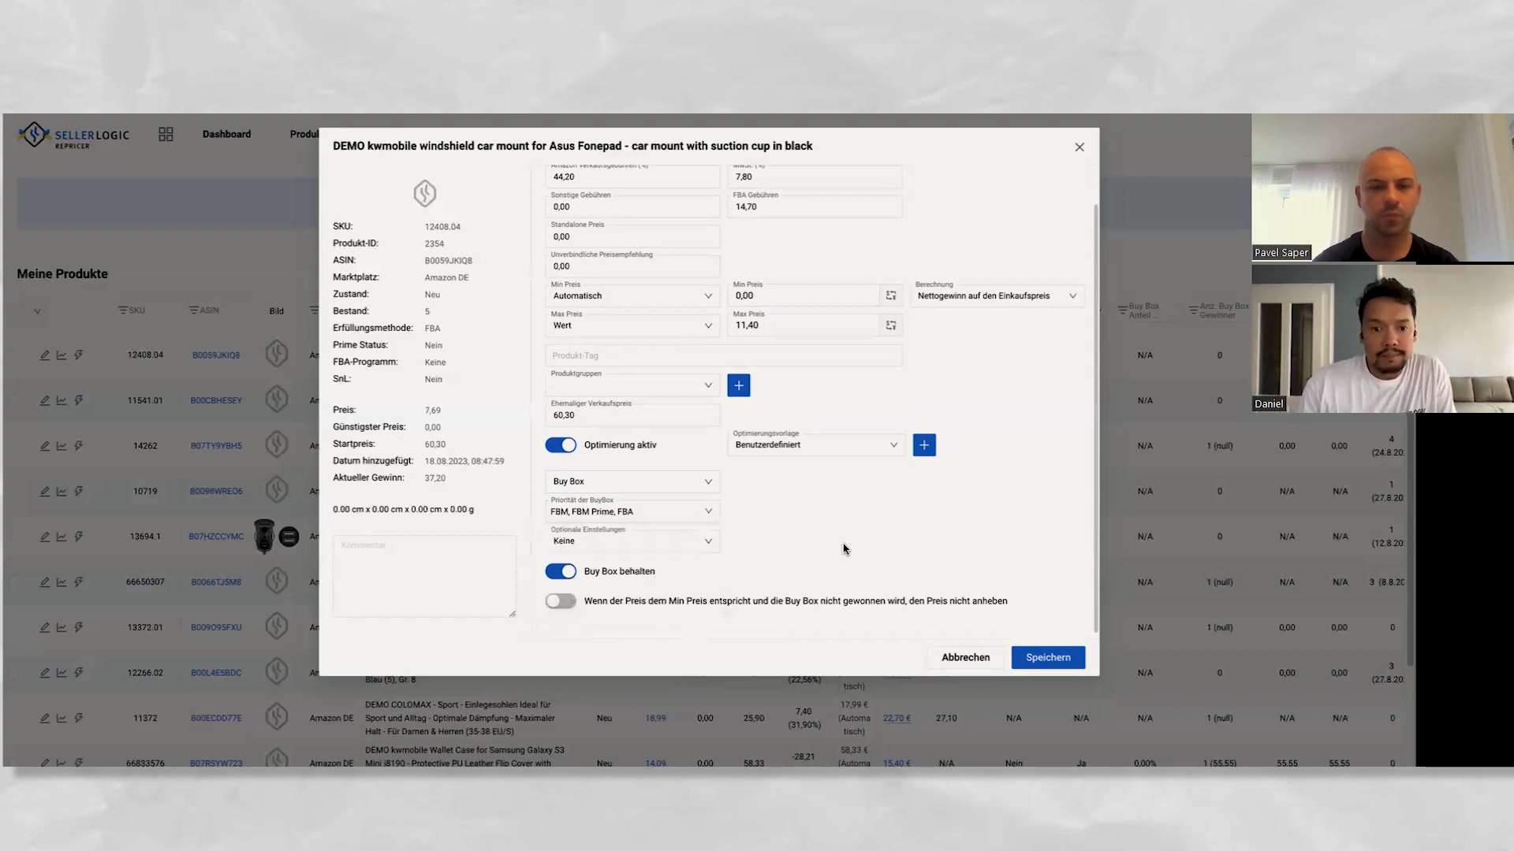
# Examine the choices available under Optionale Einstellungen for the Buy Box strategy, without changing the selection
pyautogui.click(709, 542)
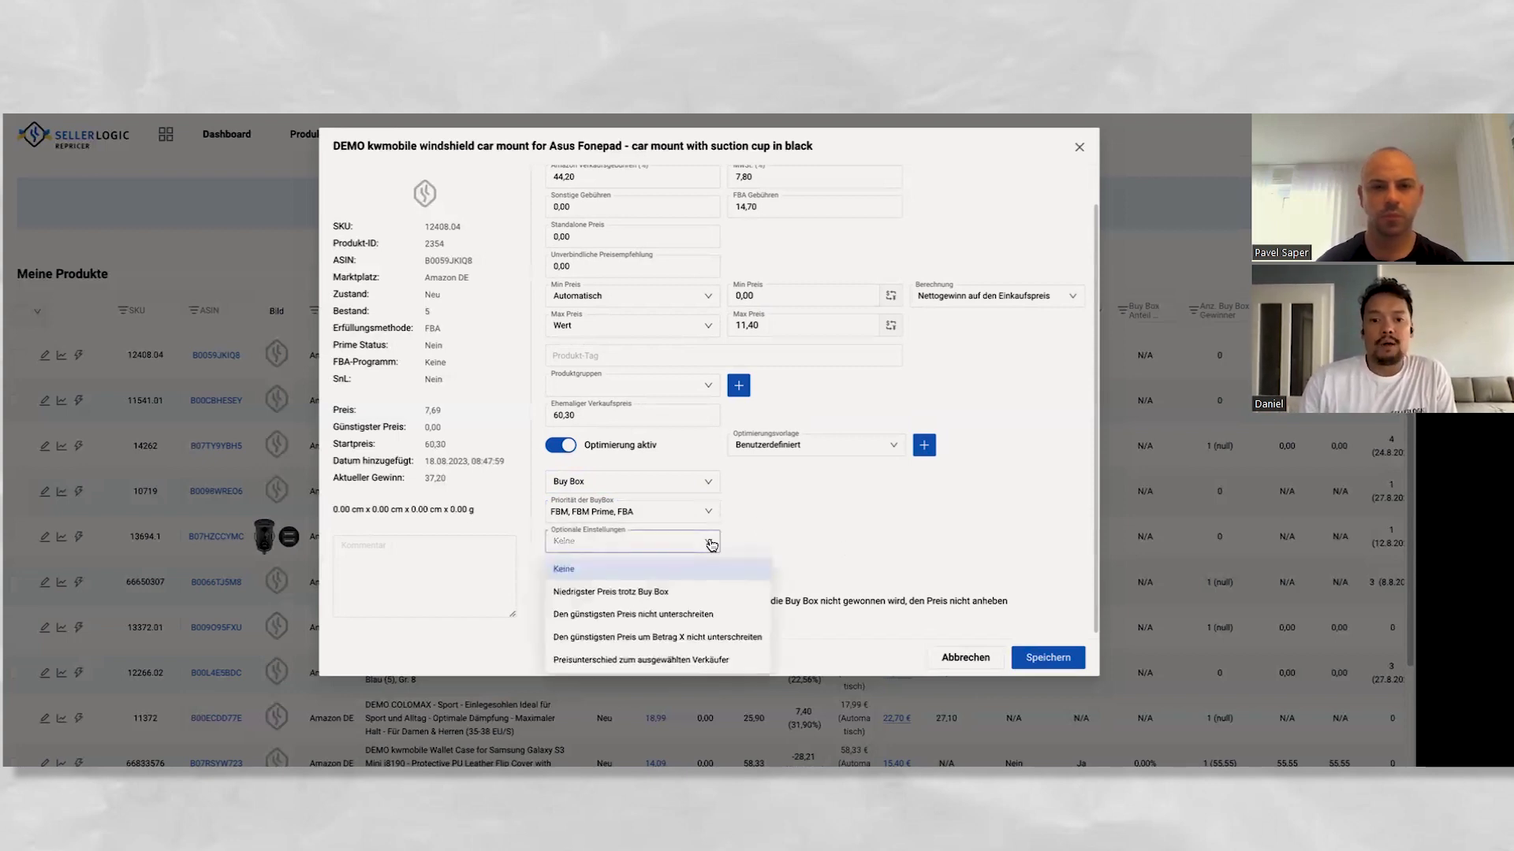
pyautogui.click(858, 524)
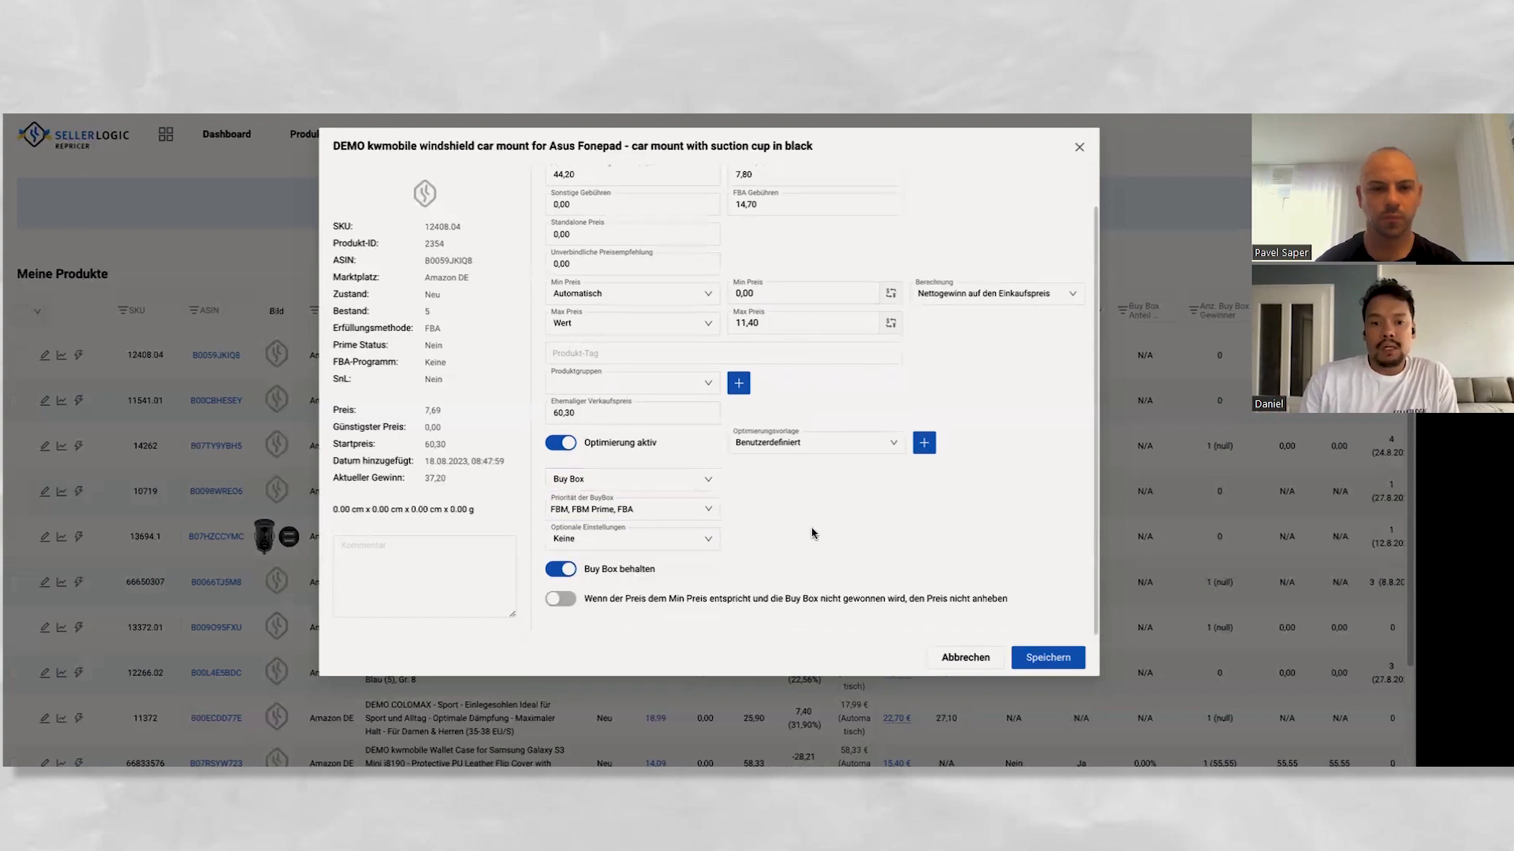
pyautogui.click(710, 542)
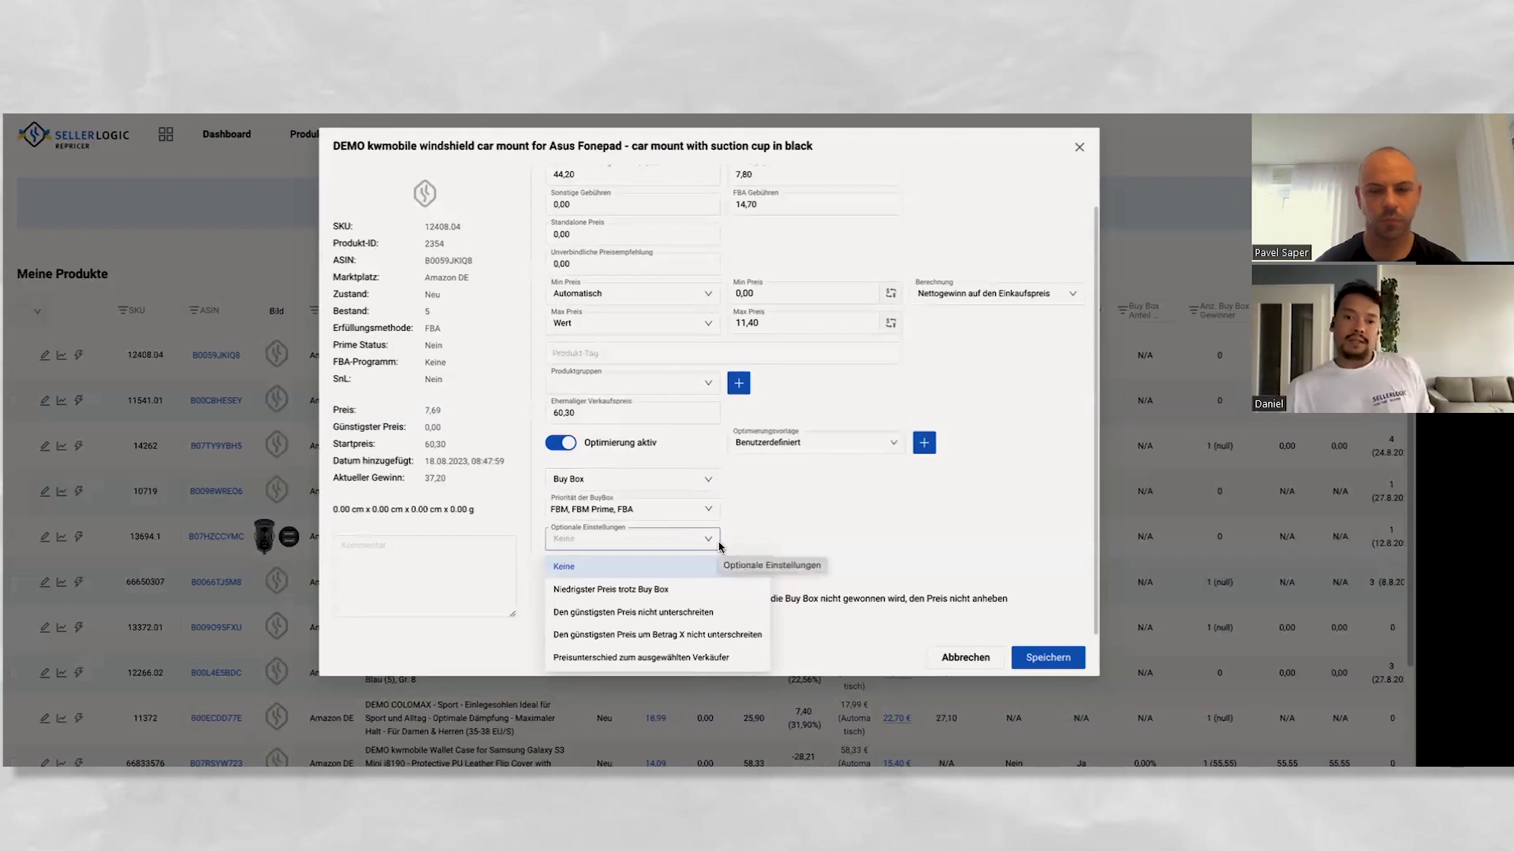
pyautogui.click(775, 514)
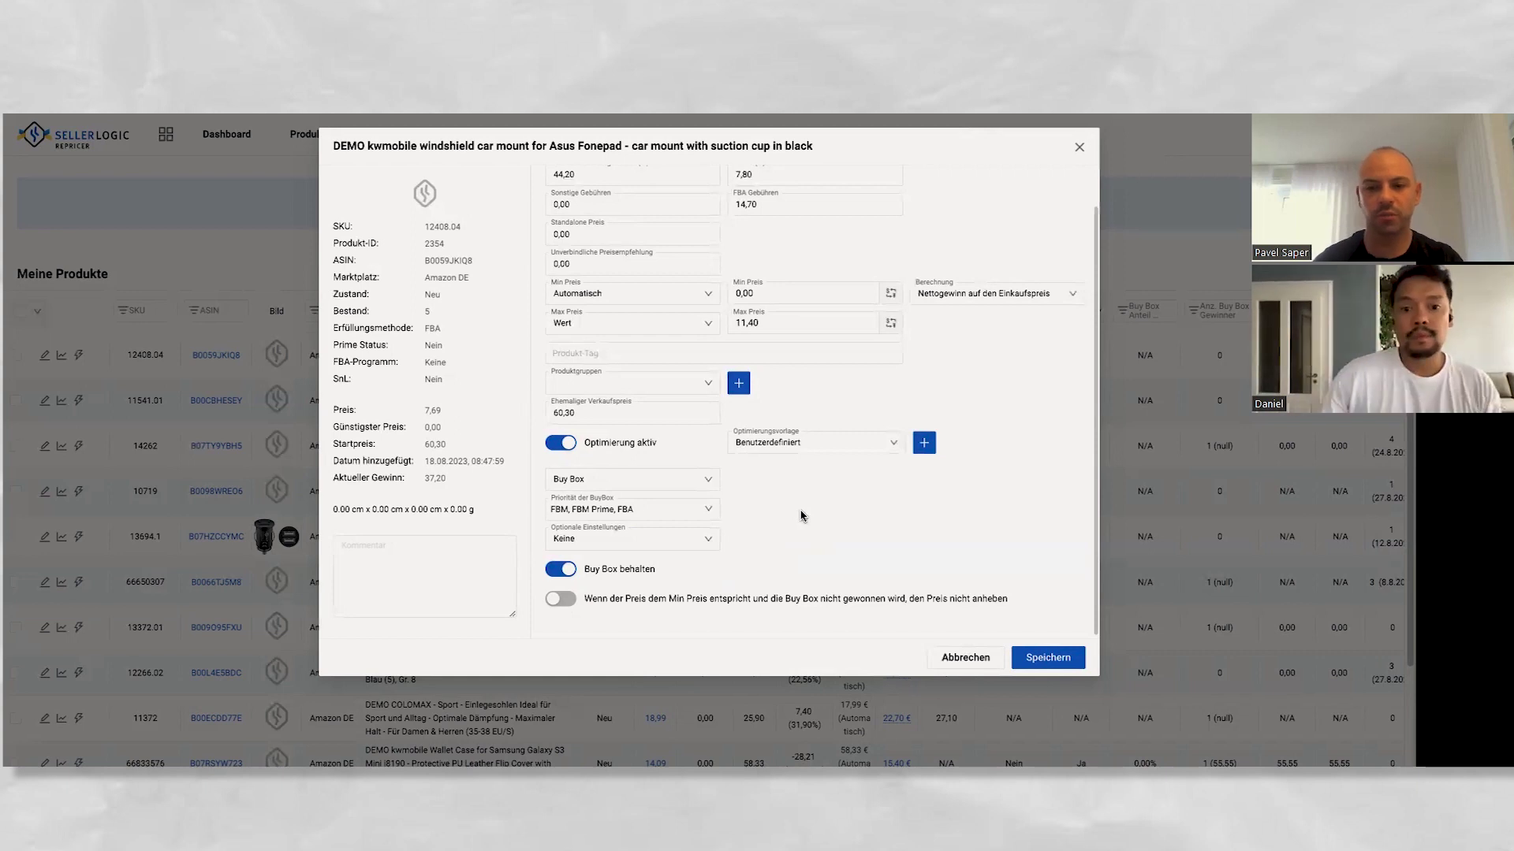
# Change the optimisation strategy to Produktübergreifend and check its Vergleichspreis choices, keeping Günstigster Preis
pyautogui.click(711, 483)
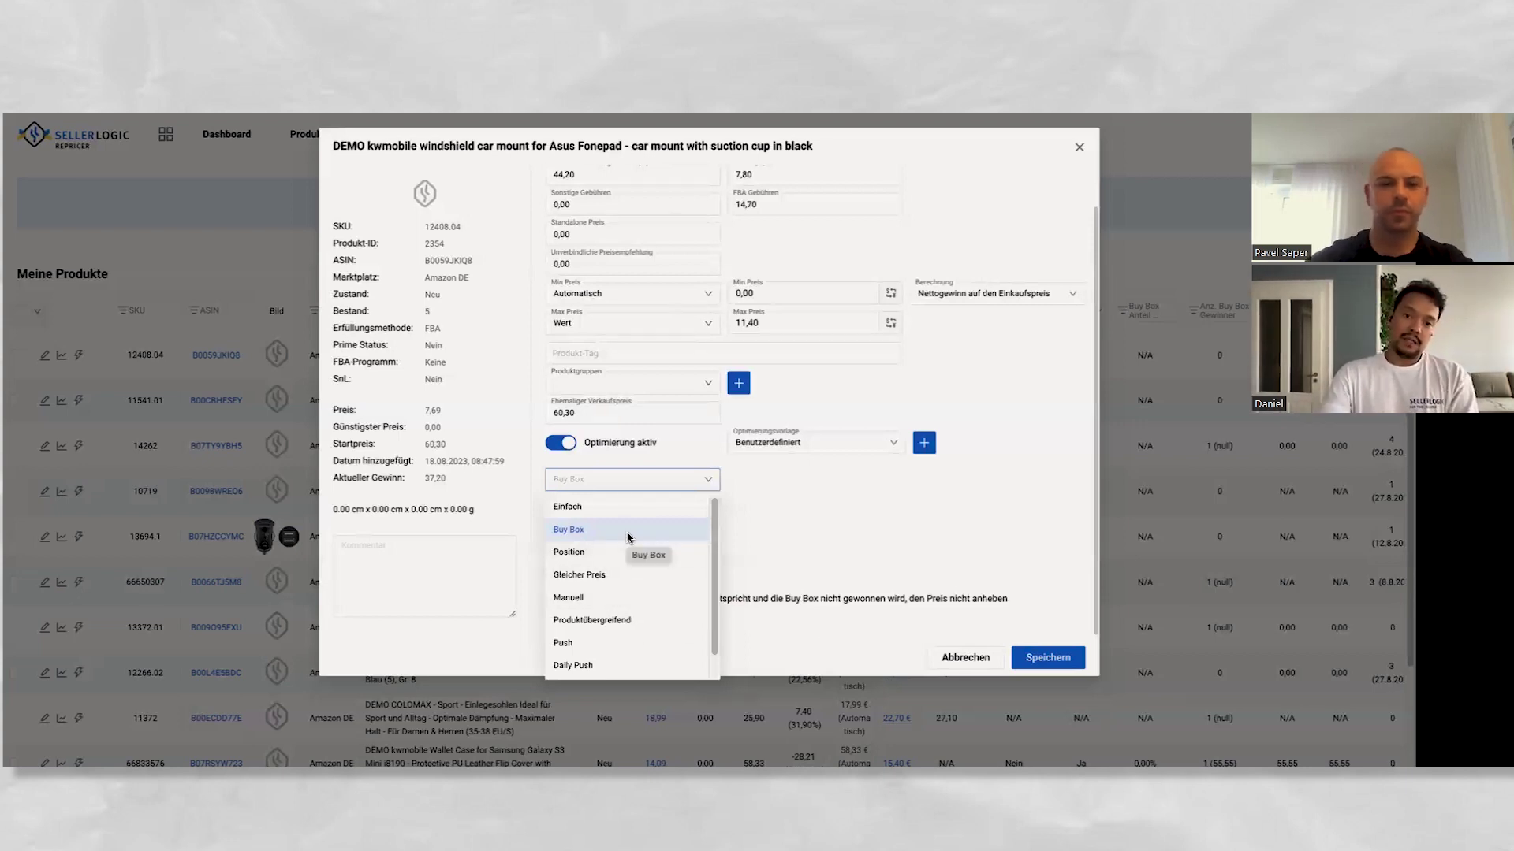
pyautogui.click(621, 620)
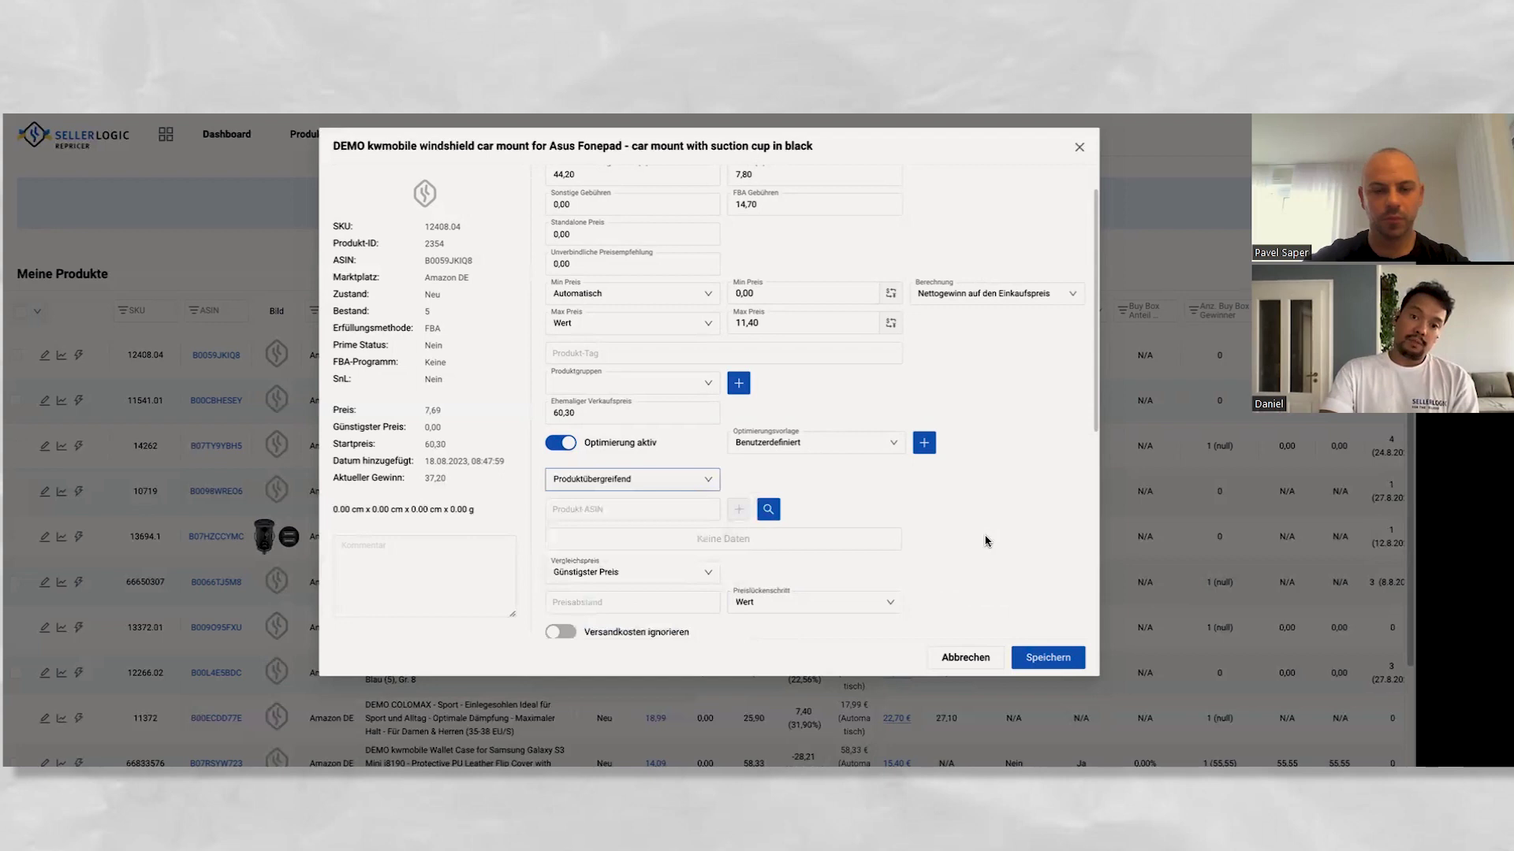
pyautogui.scroll(-3, 986, 542)
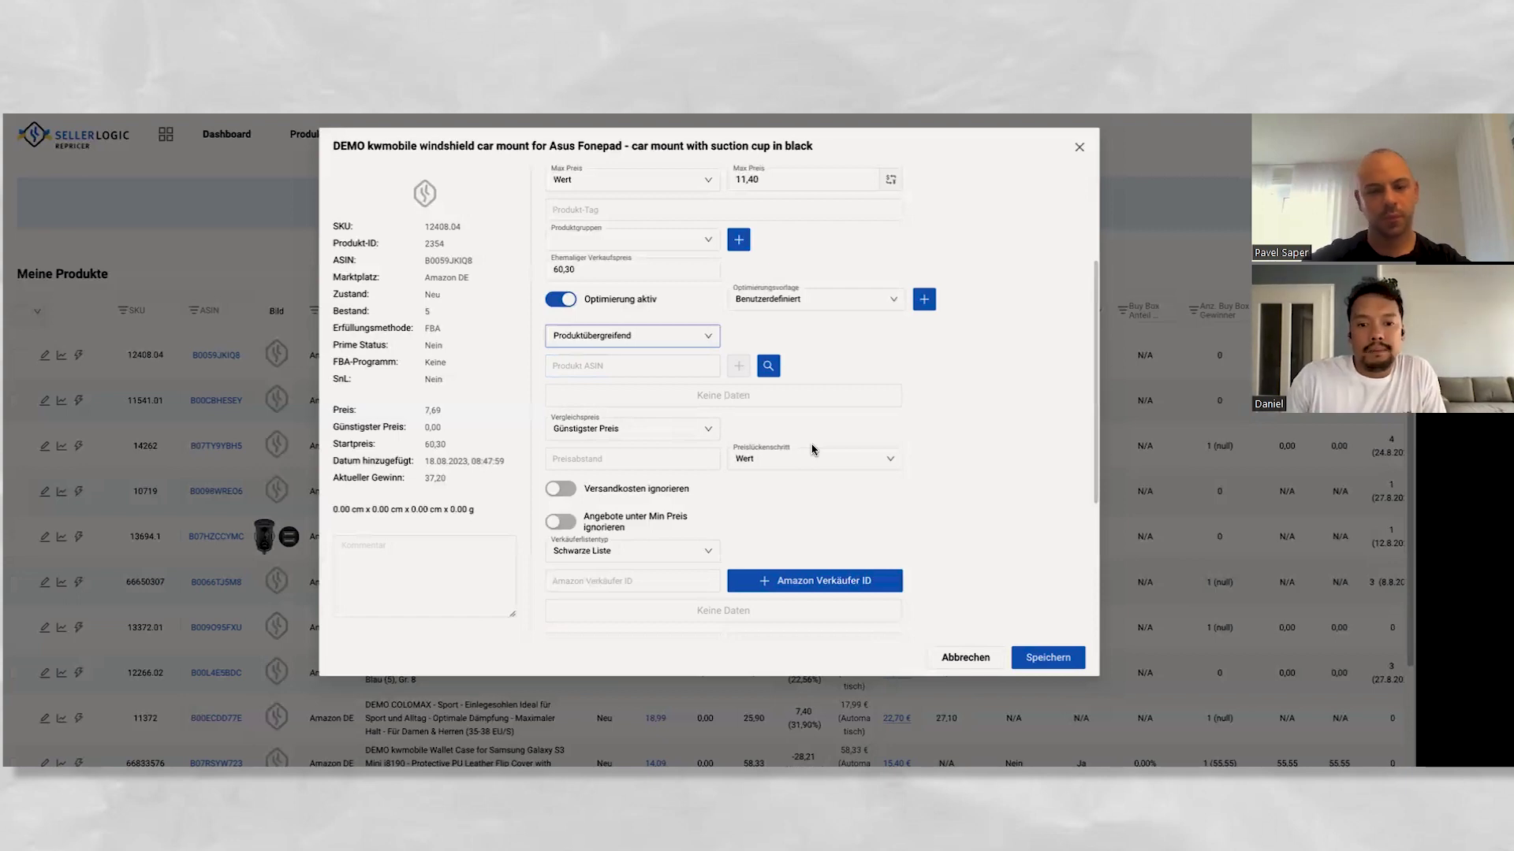
pyautogui.click(708, 429)
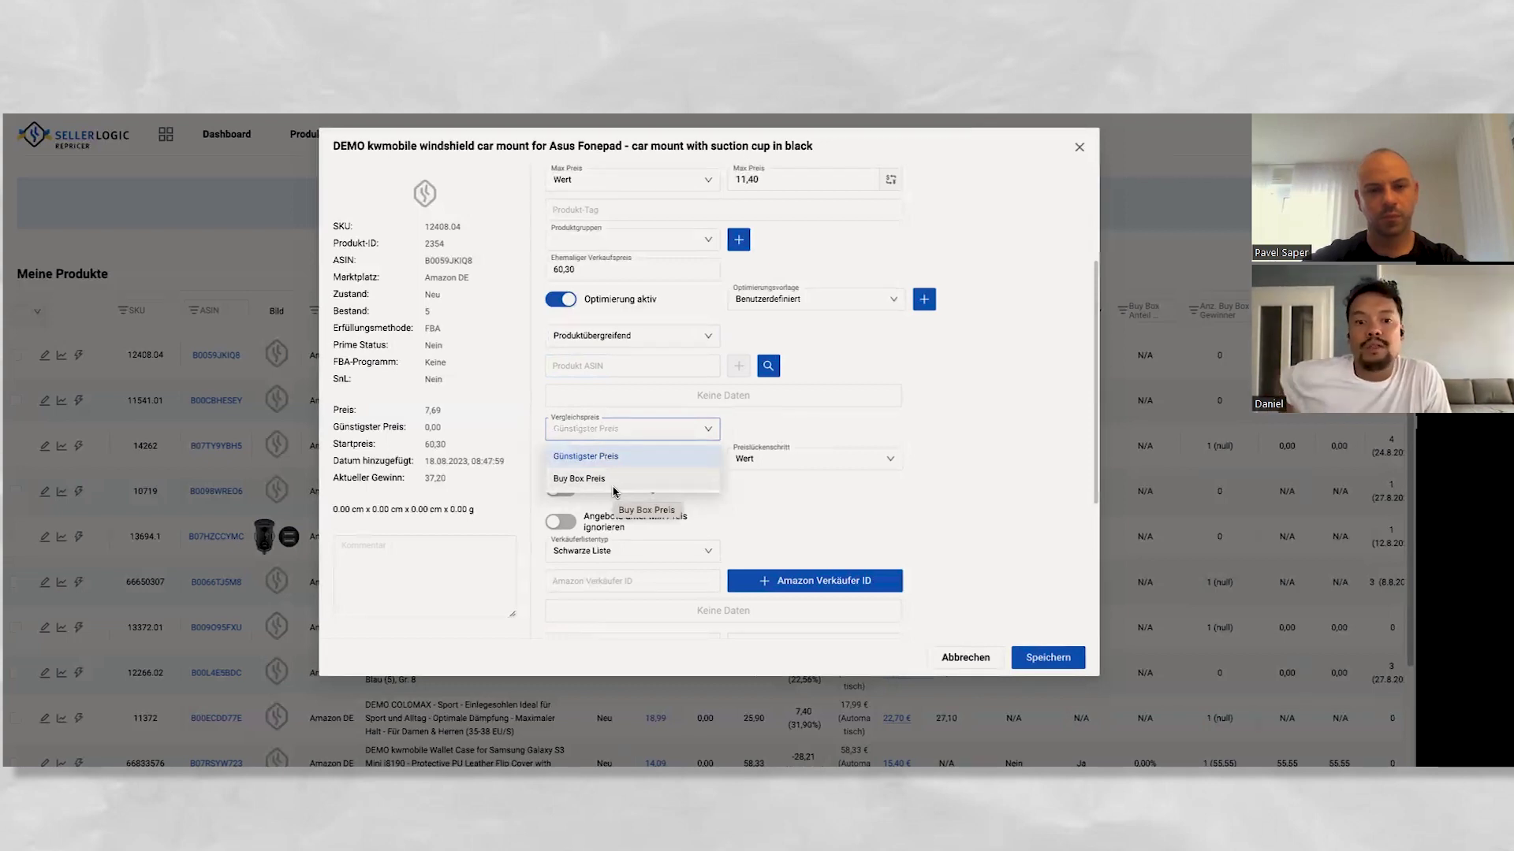
pyautogui.click(954, 448)
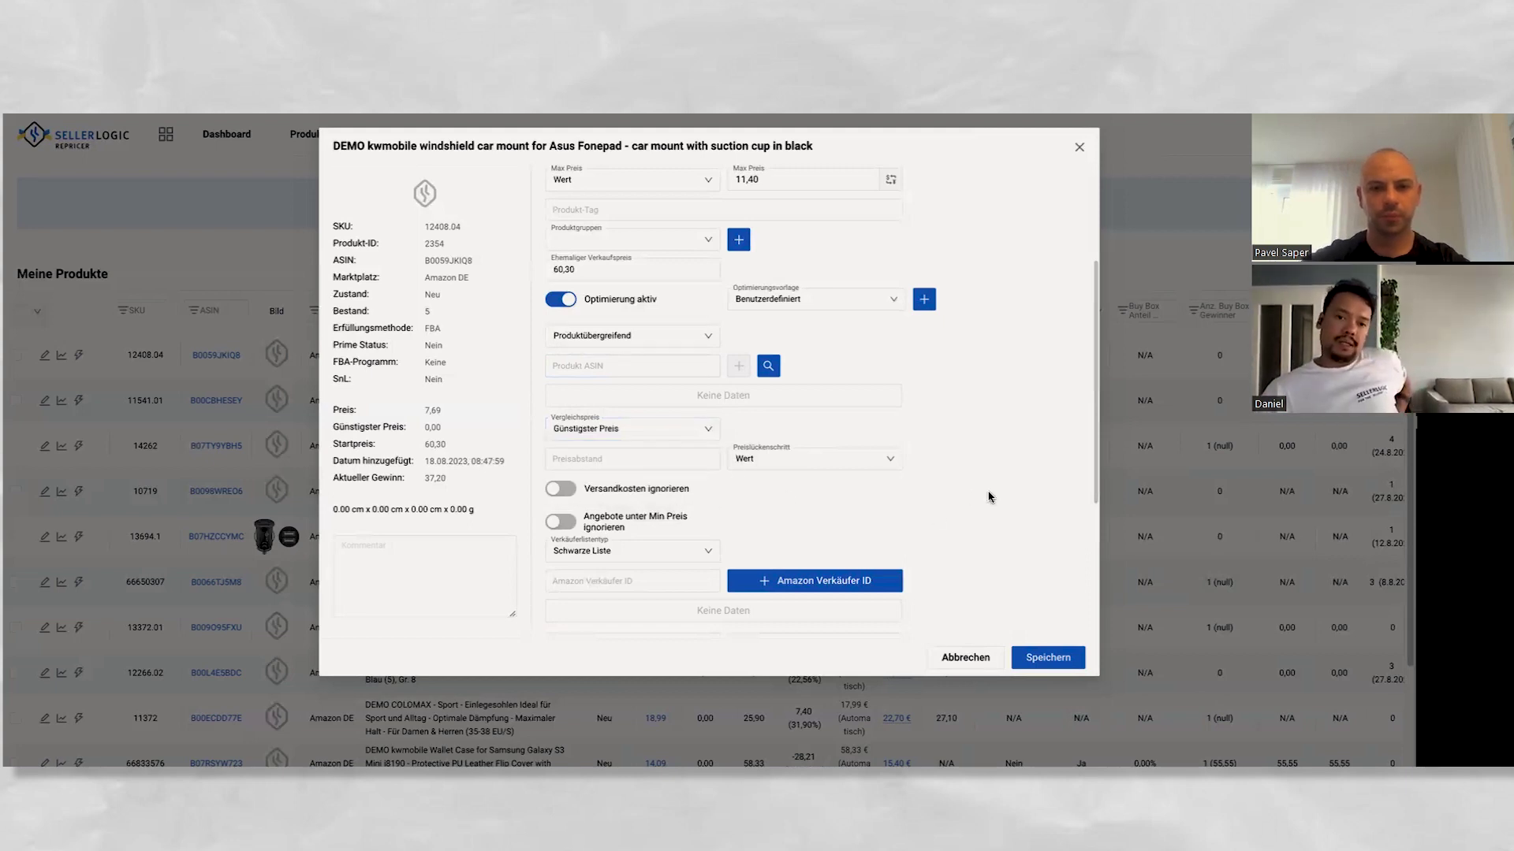
# Review the remaining Produktübergreifend settings, including seller list, minimum ratings, price rounding, item condition and delivery filters
pyautogui.scroll(-1, 990, 497)
pyautogui.scroll(-1, 990, 497)
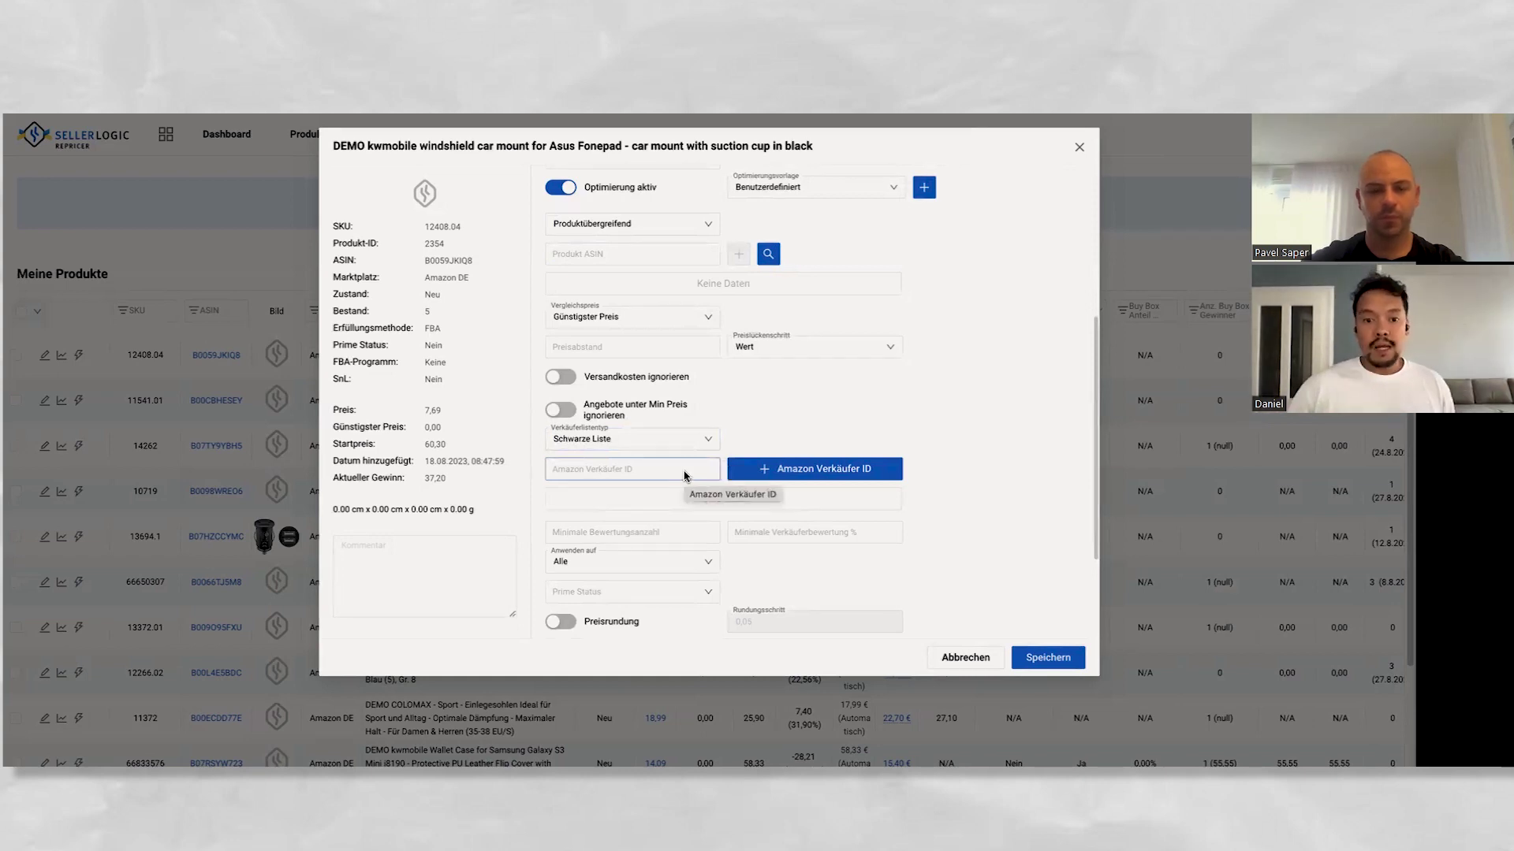
pyautogui.scroll(-2, 917, 488)
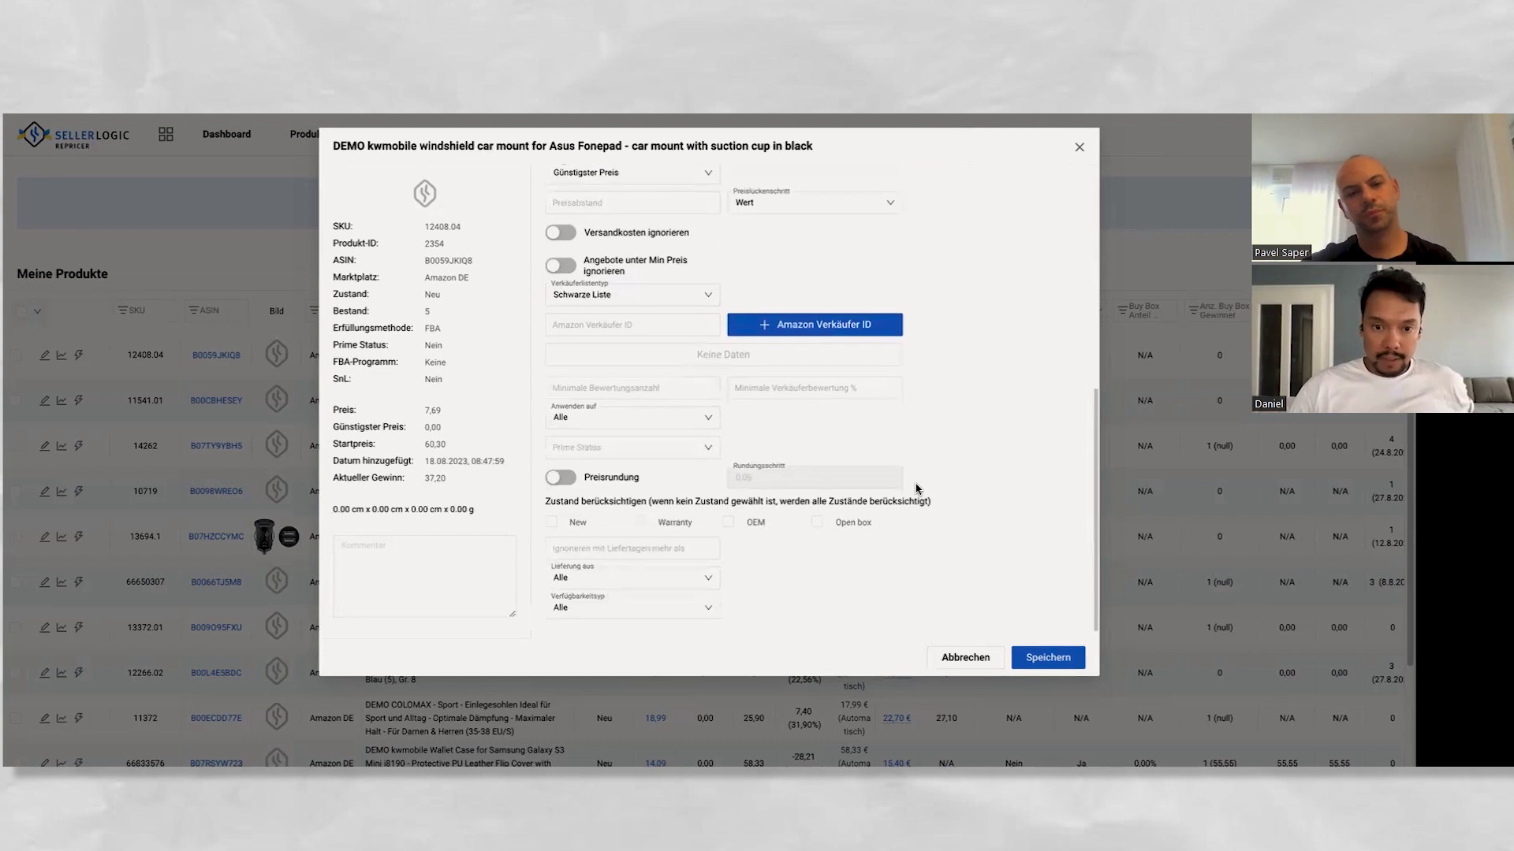
pyautogui.scroll(2, 917, 489)
pyautogui.scroll(1, 917, 489)
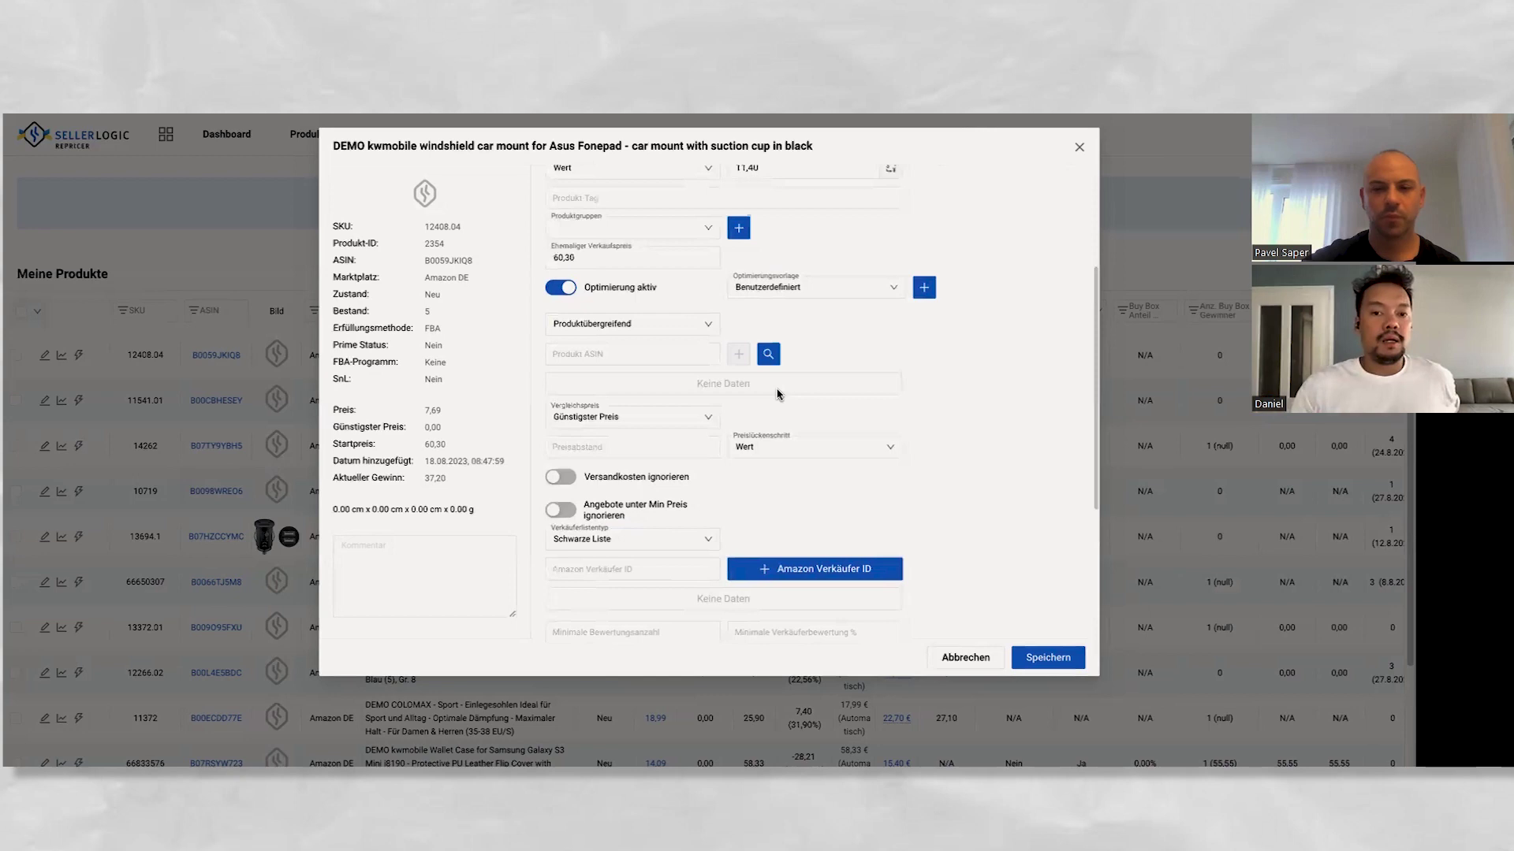
# Switch the optimisation strategy to Push and review its settings down to both rule tables based on units sold
pyautogui.click(702, 324)
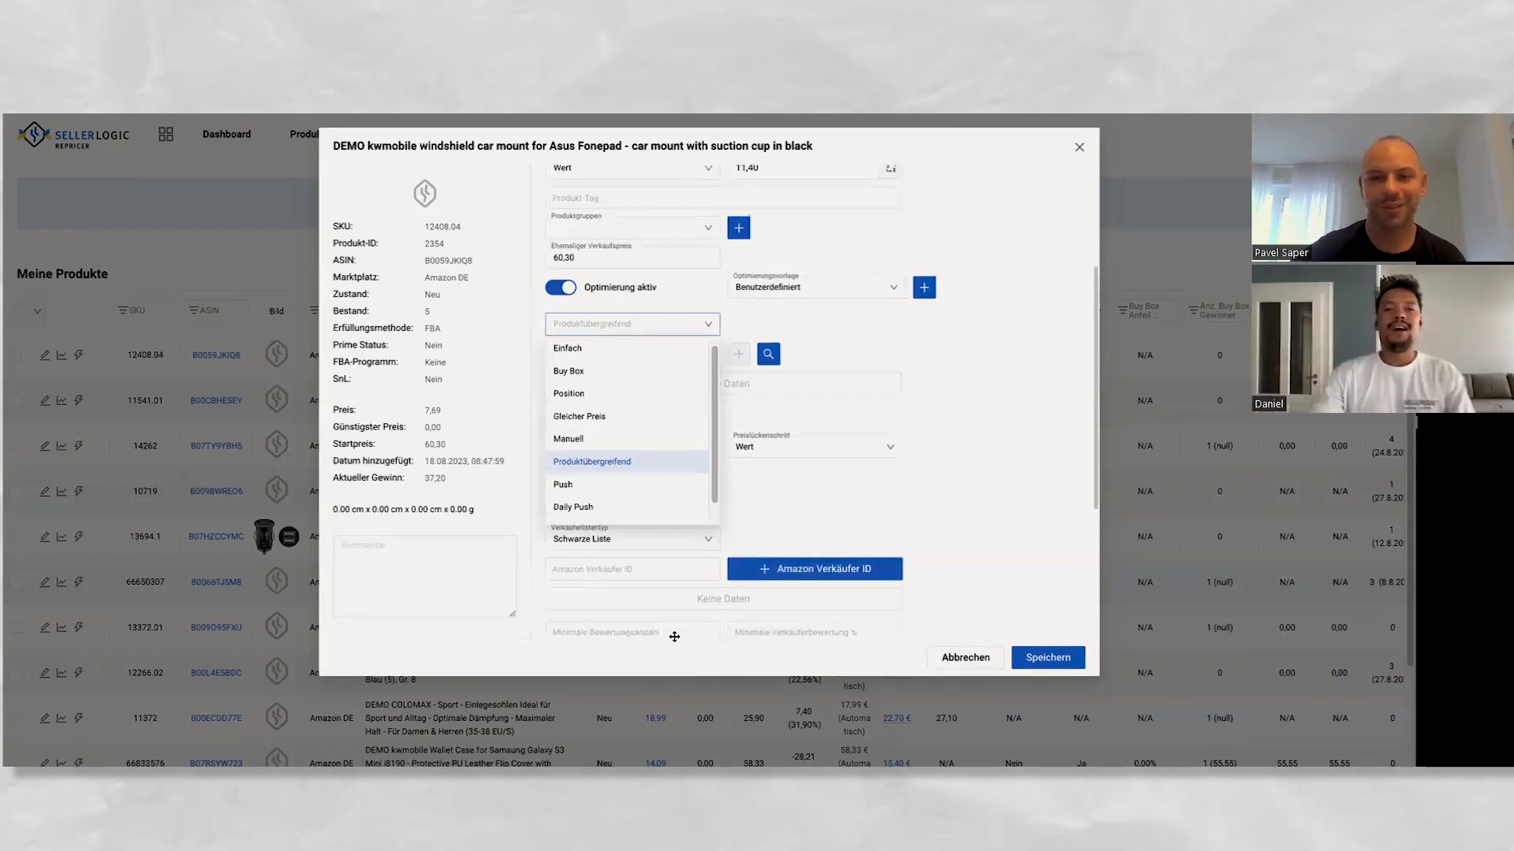
pyautogui.click(655, 486)
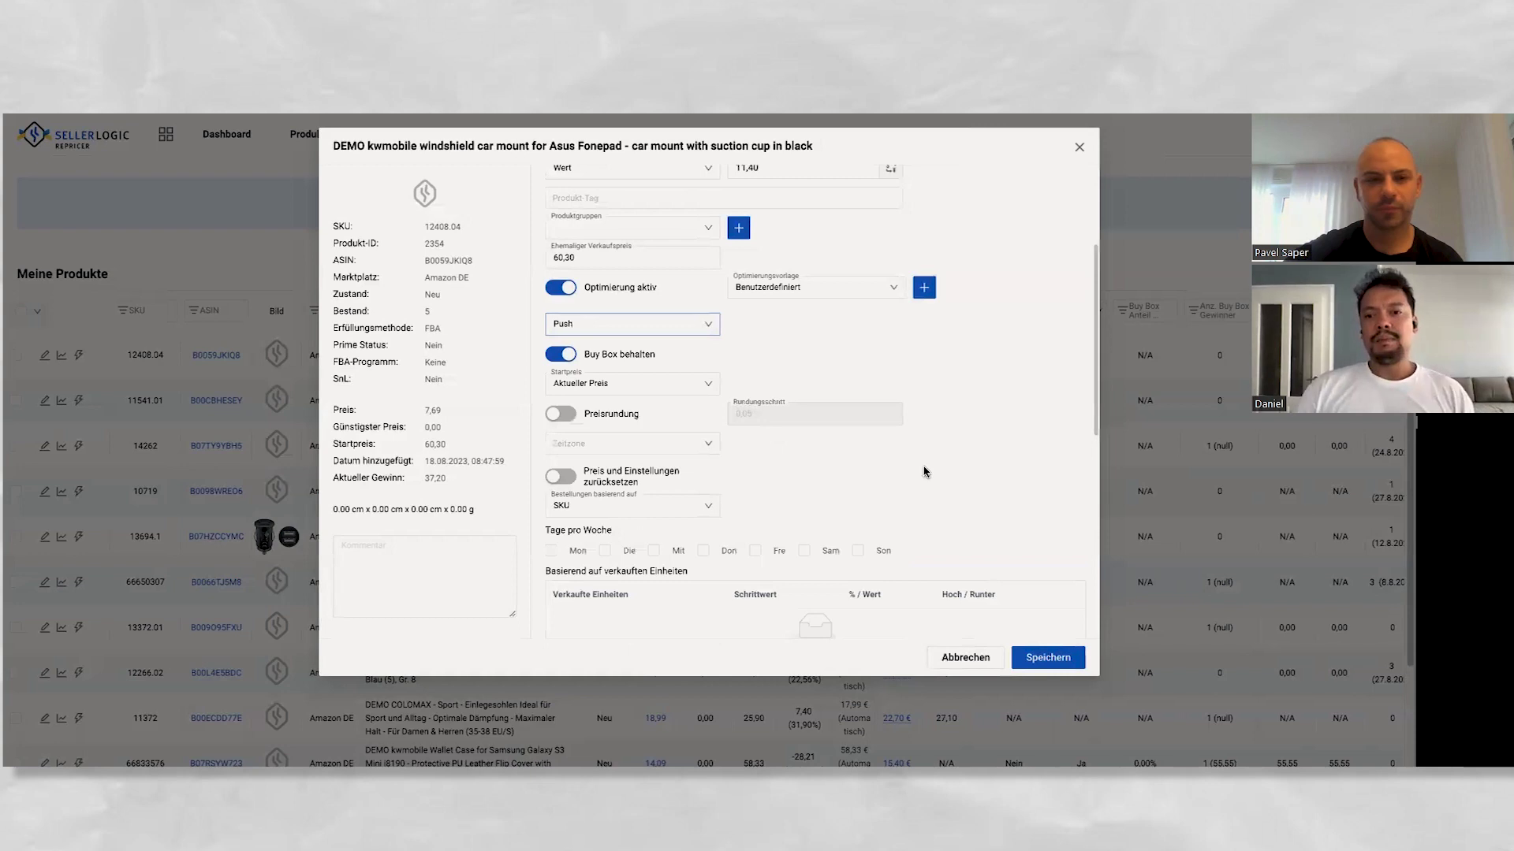
pyautogui.scroll(-3, 922, 470)
pyautogui.scroll(-1, 925, 472)
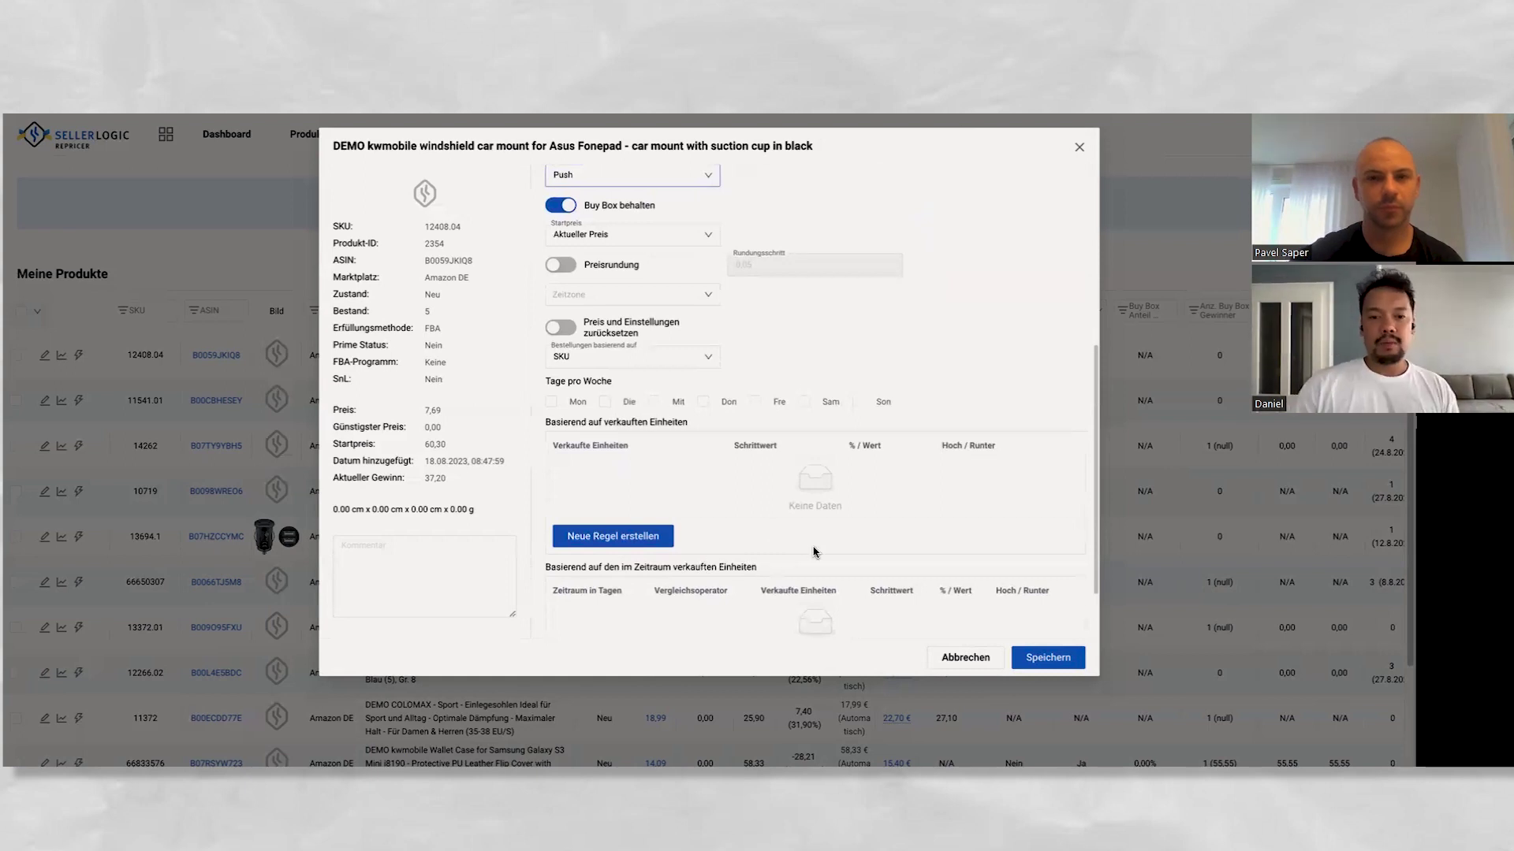
pyautogui.scroll(-1, 823, 530)
pyautogui.scroll(-1, 823, 528)
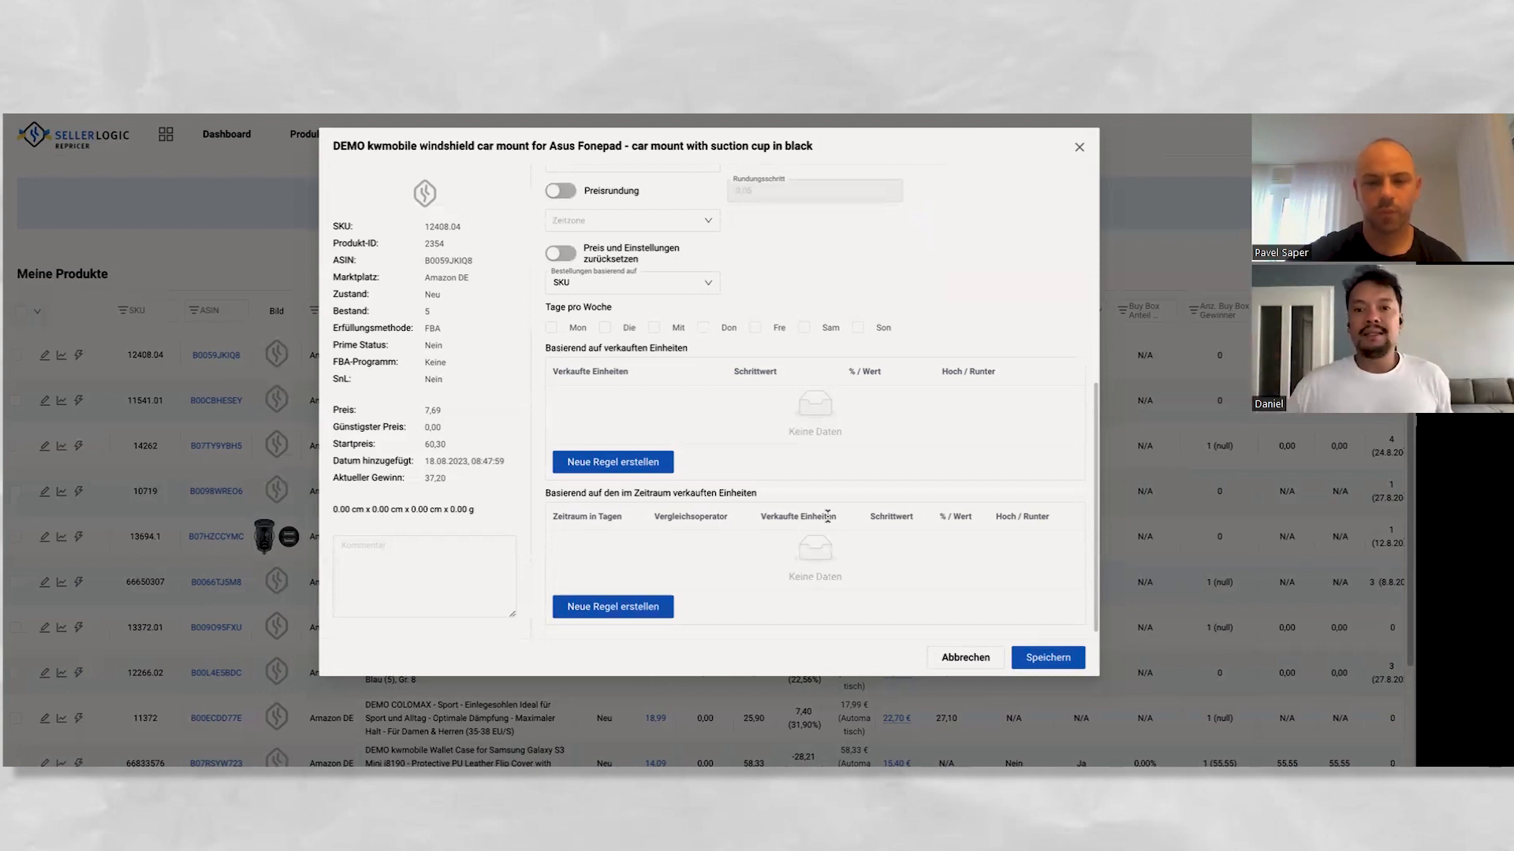
# Create a new rule under Basierend auf verkauften Einheiten and set its Verkaufte Einheiten to 5
pyautogui.scroll(1, 863, 418)
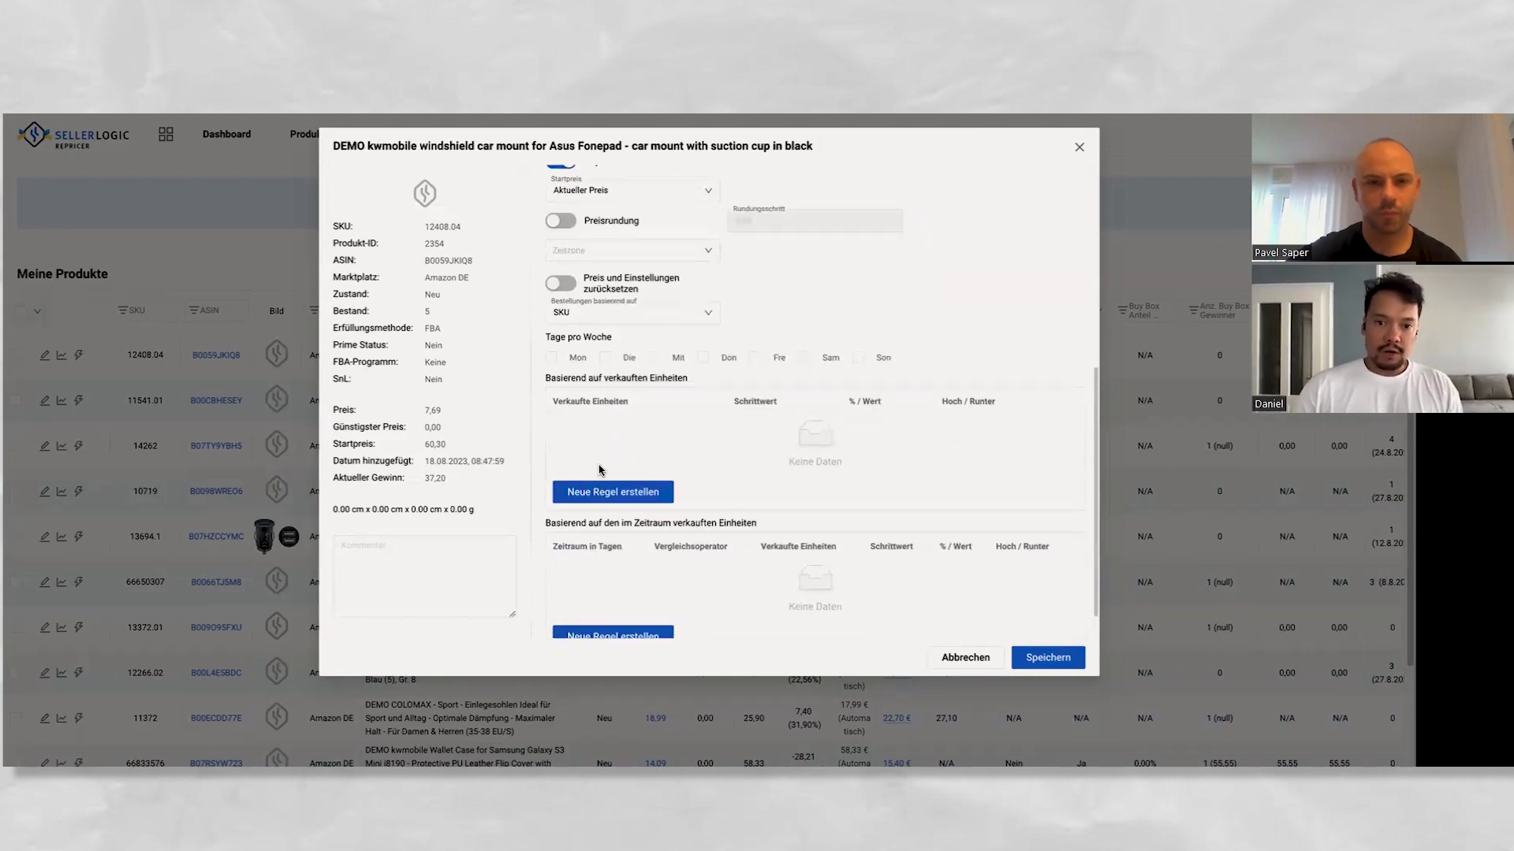
pyautogui.click(607, 492)
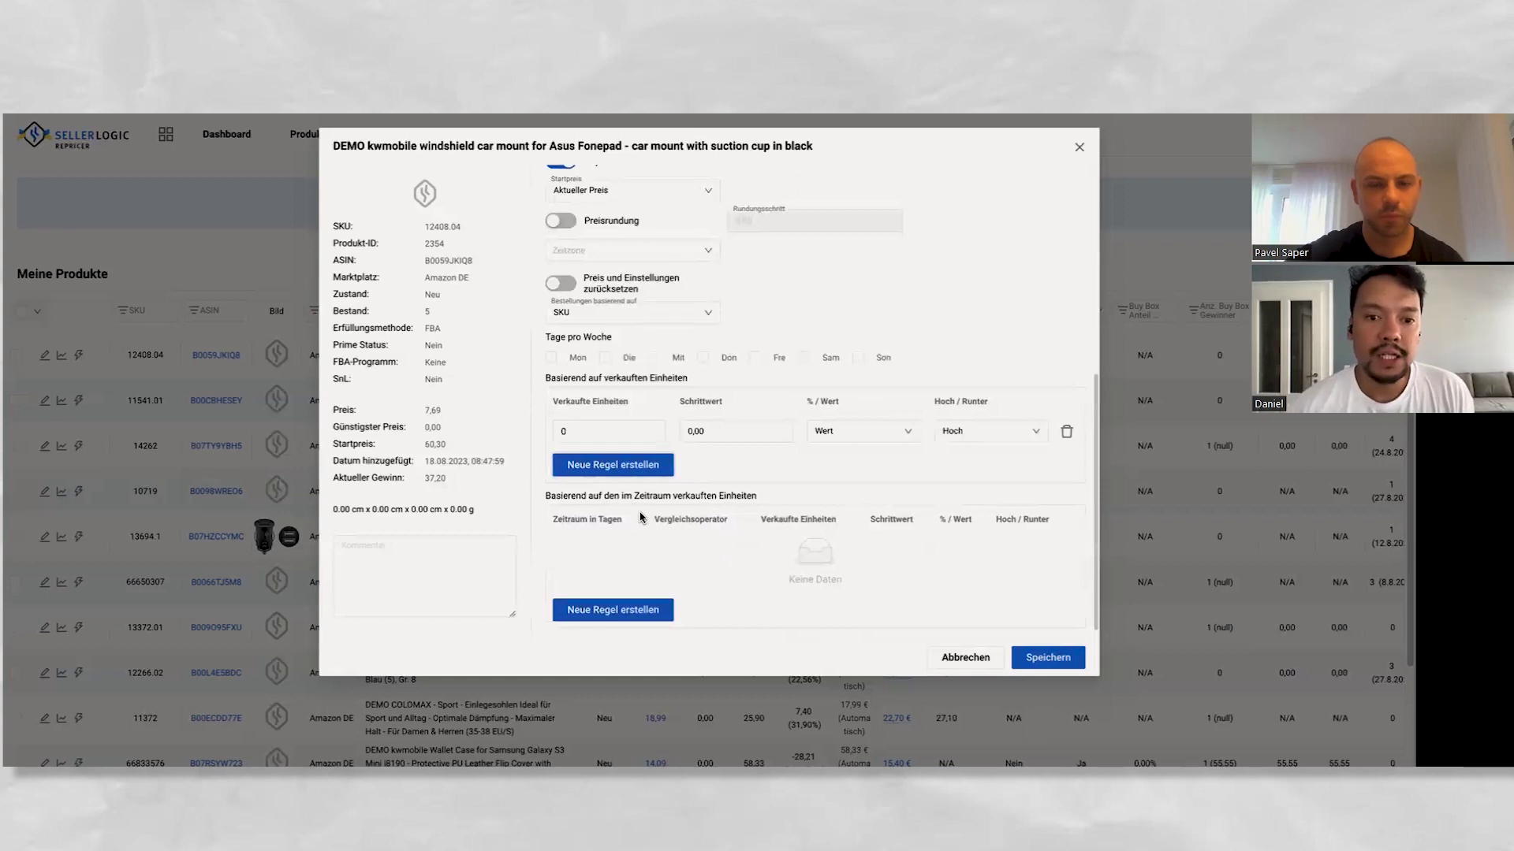
pyautogui.click(618, 430)
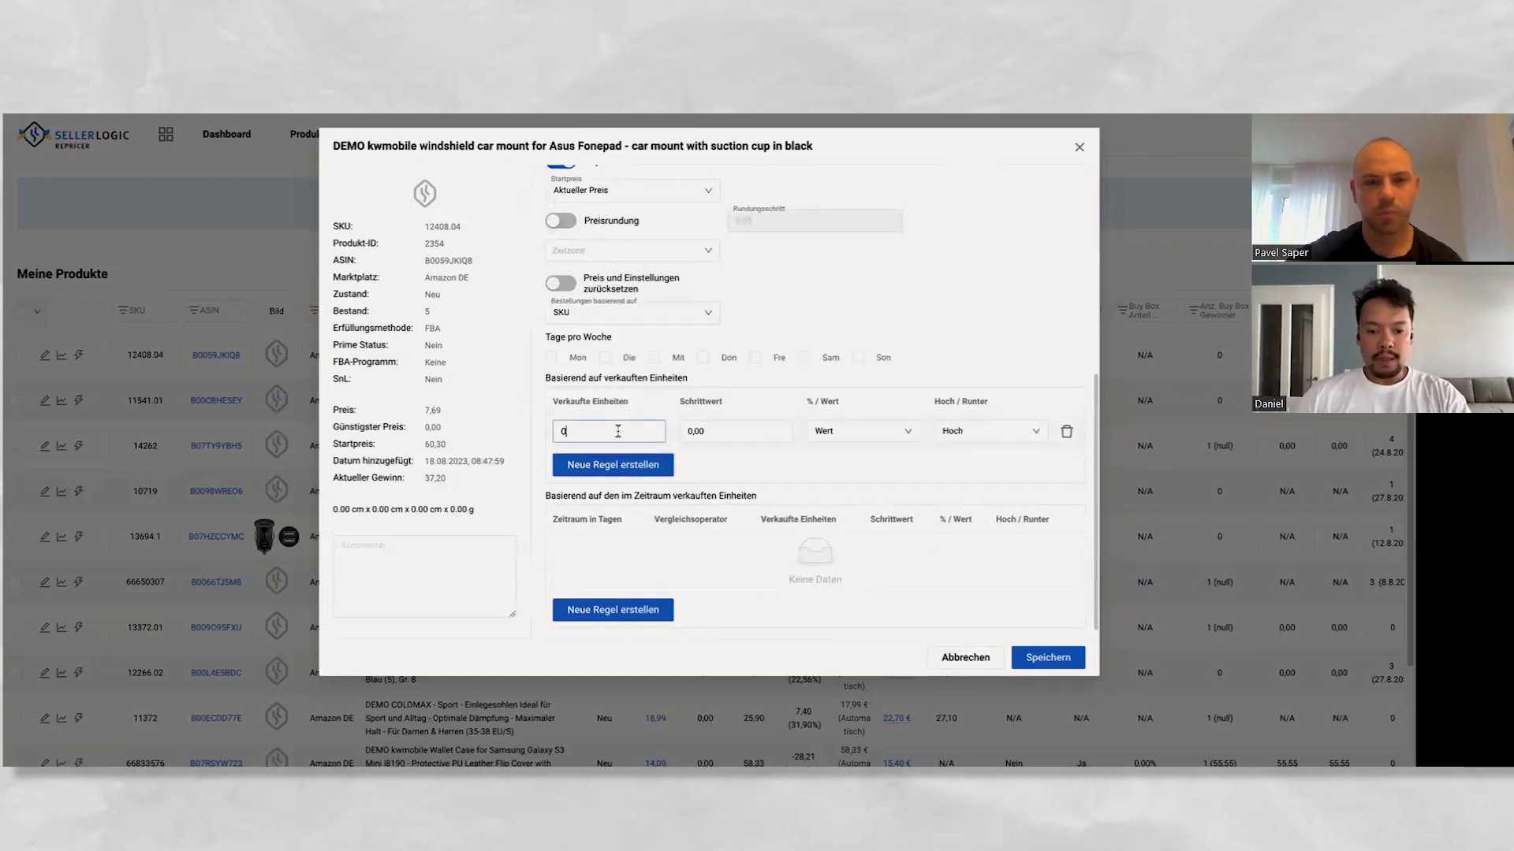
pyautogui.write('5')
pyautogui.press('BackSpace')
pyautogui.press('BackSpace')
pyautogui.write('5')
# Set the new rule's Schrittwert to -1,00 and its price direction to Runter
pyautogui.click(740, 434)
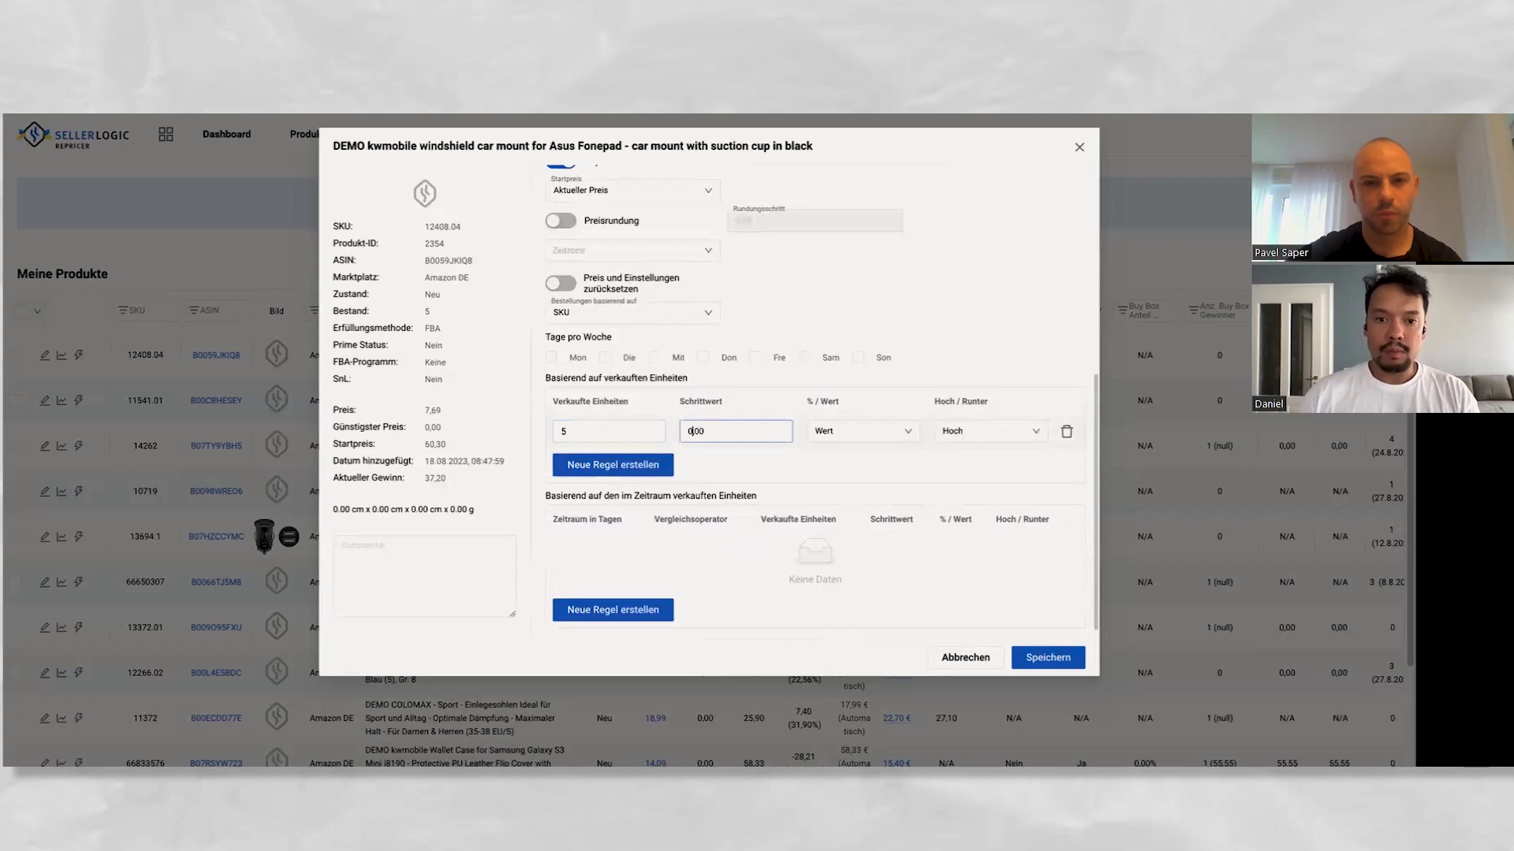
pyautogui.press('BackSpace')
pyautogui.write('1')
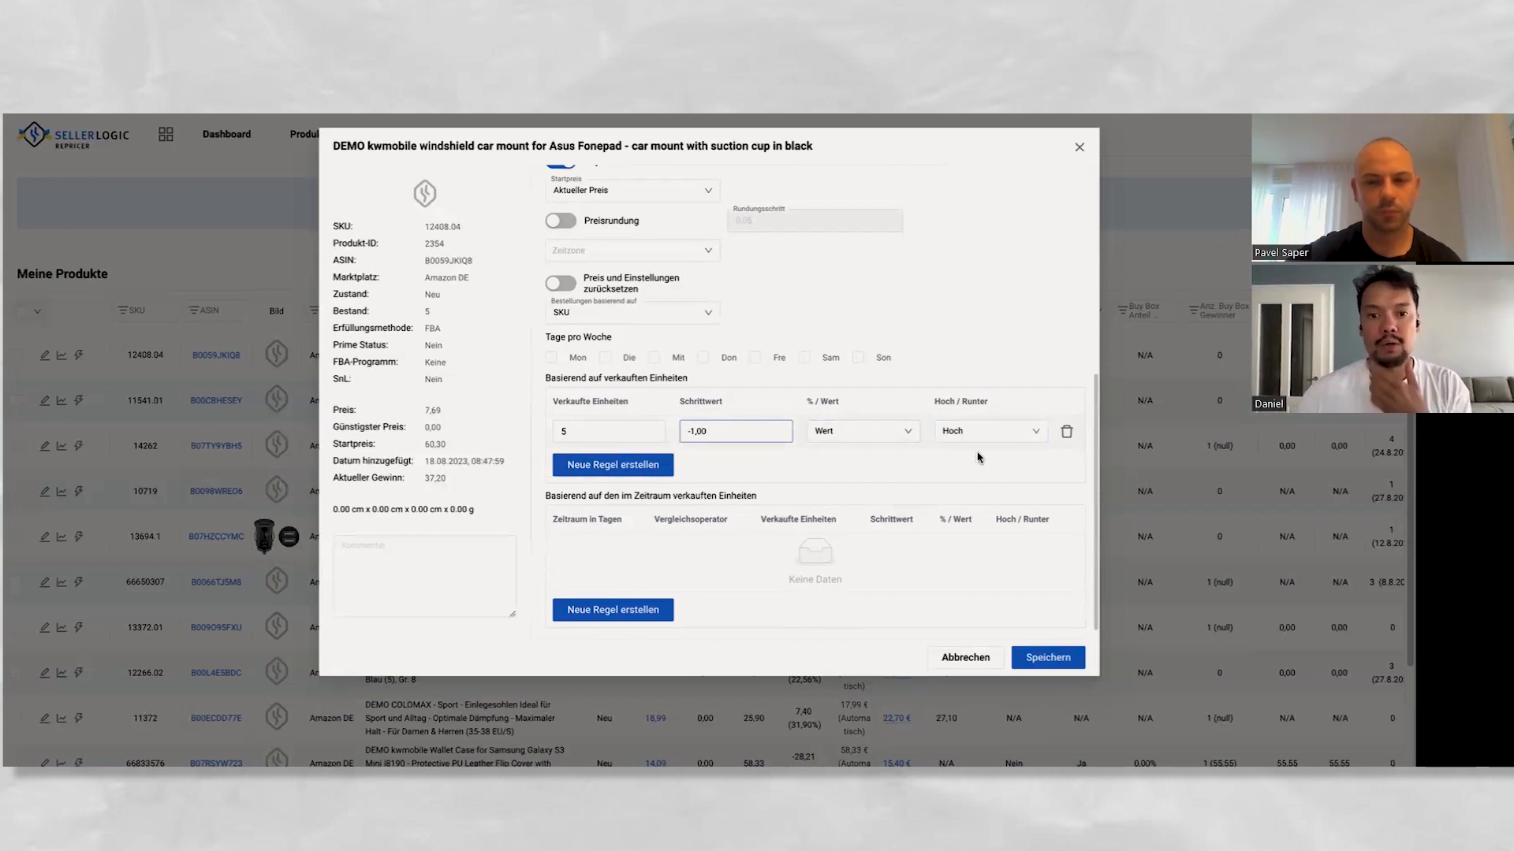
pyautogui.click(1038, 436)
pyautogui.click(986, 496)
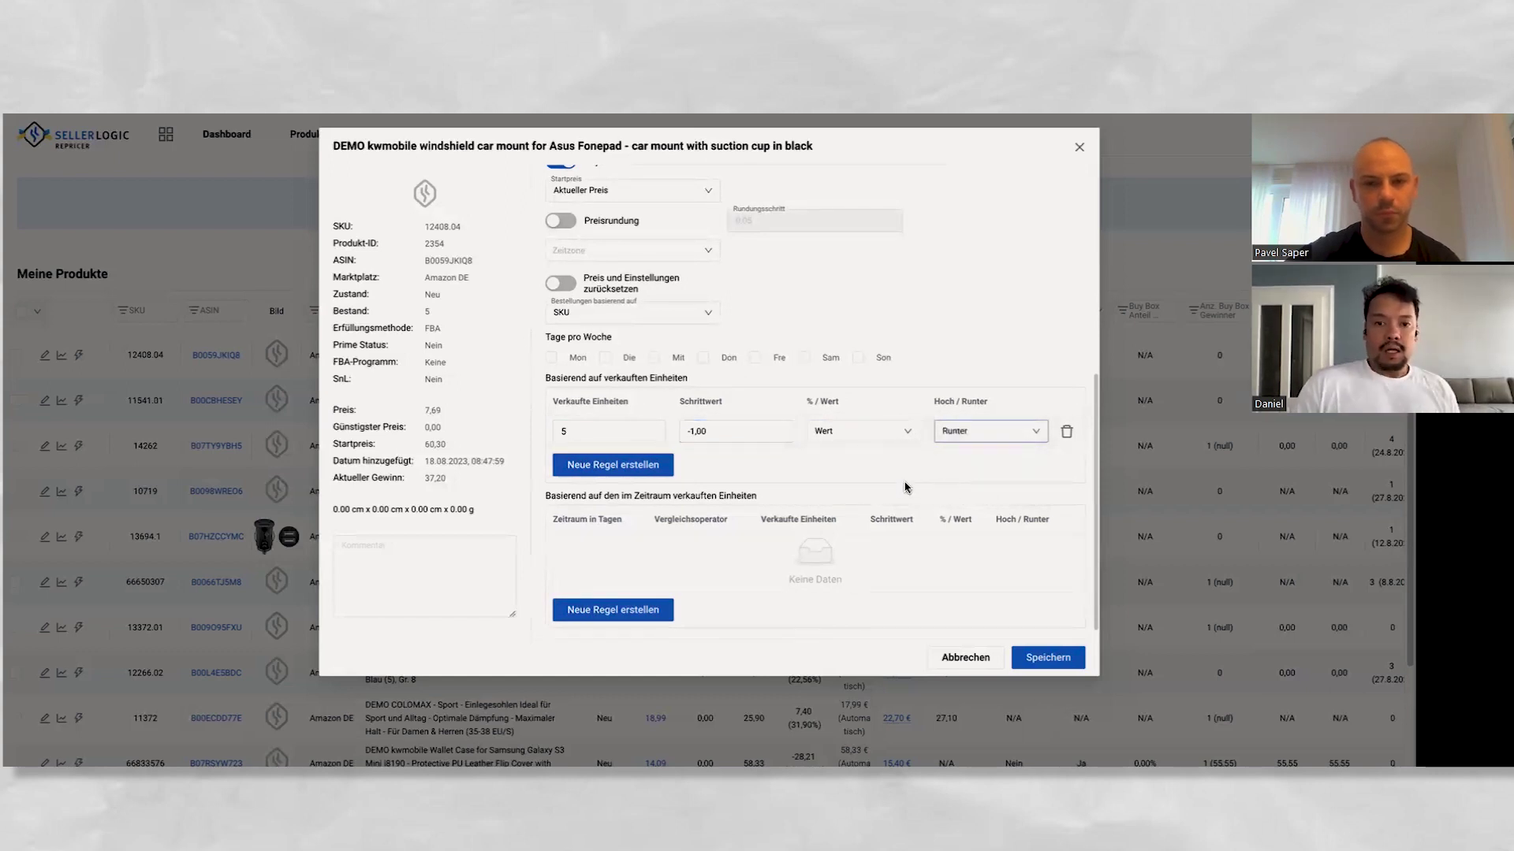
# Create a rule under Basierend auf den im Zeitraum verkauften Einheiten with a 10-day Zeitraum and 3 Verkaufte Einheiten
pyautogui.scroll(-1, 867, 501)
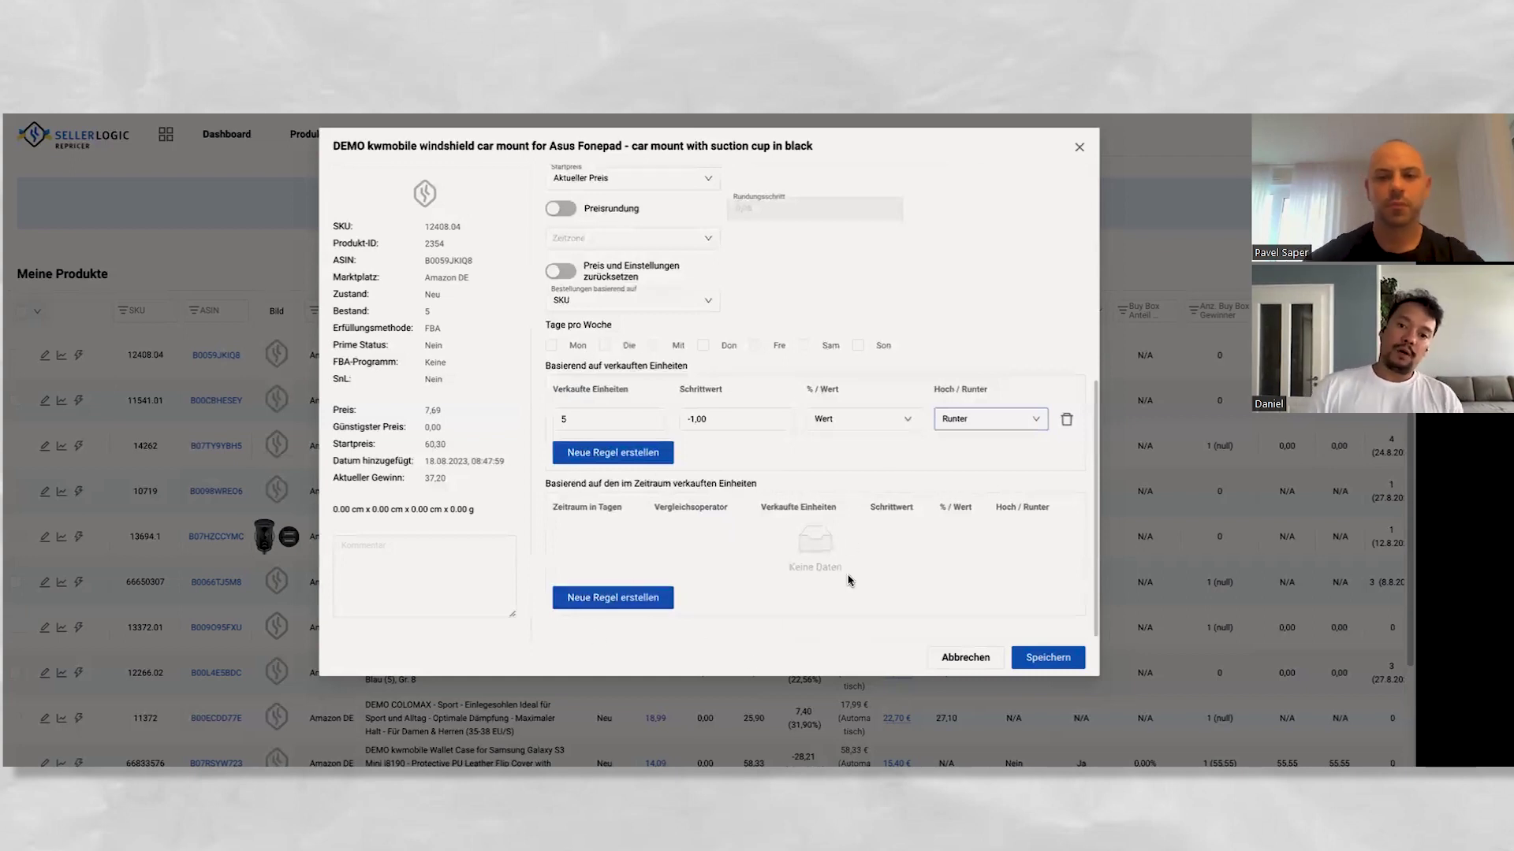
pyautogui.click(607, 601)
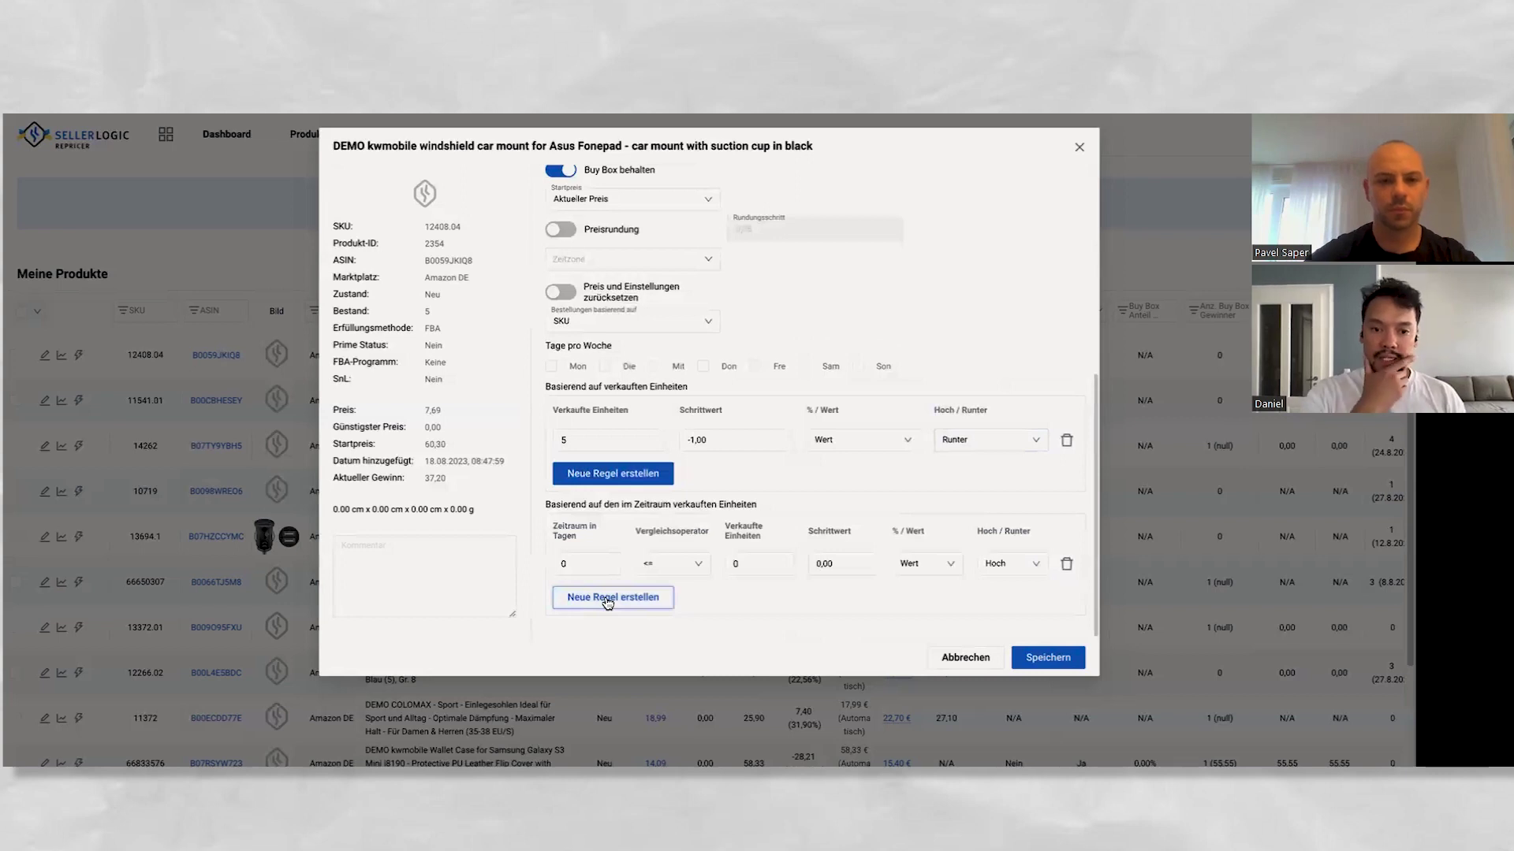
pyautogui.click(592, 563)
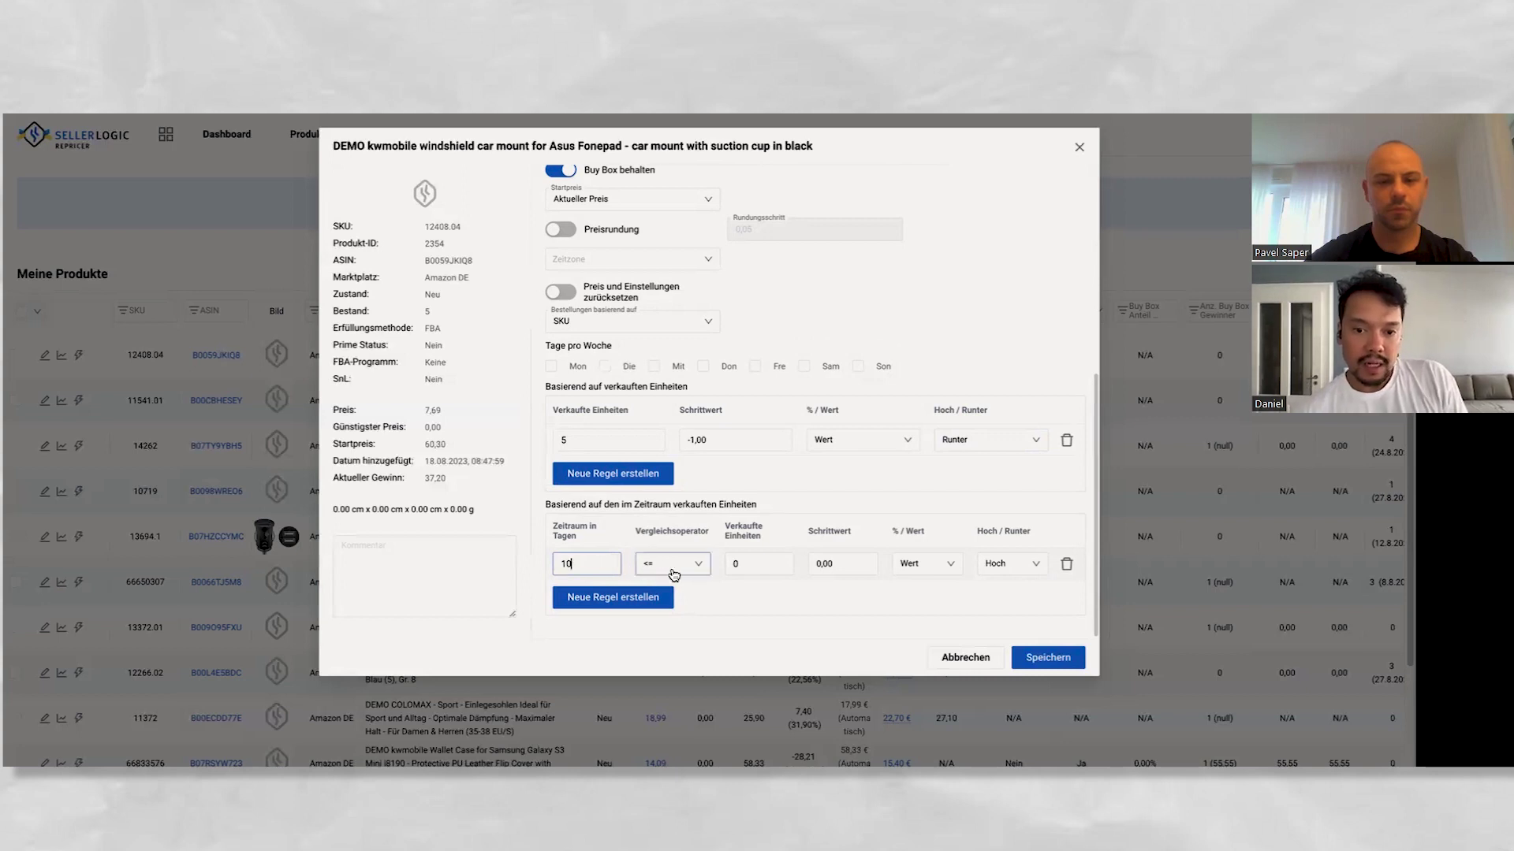
pyautogui.click(759, 566)
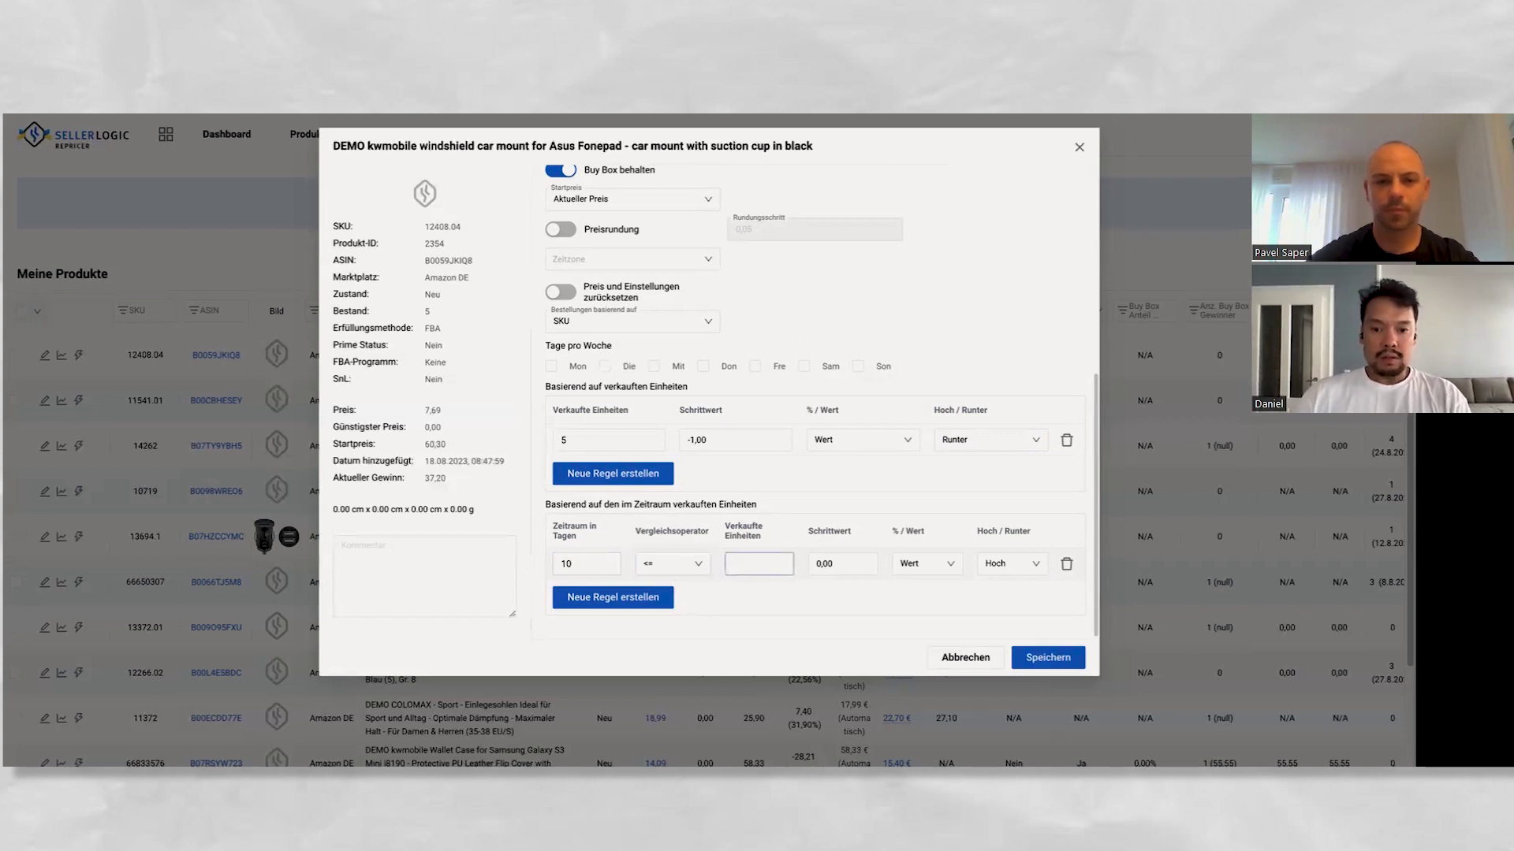
pyautogui.write('3')
# Set the period-based rule's Schrittwert to -2 and its price direction to Runter
pyautogui.press('Tab')
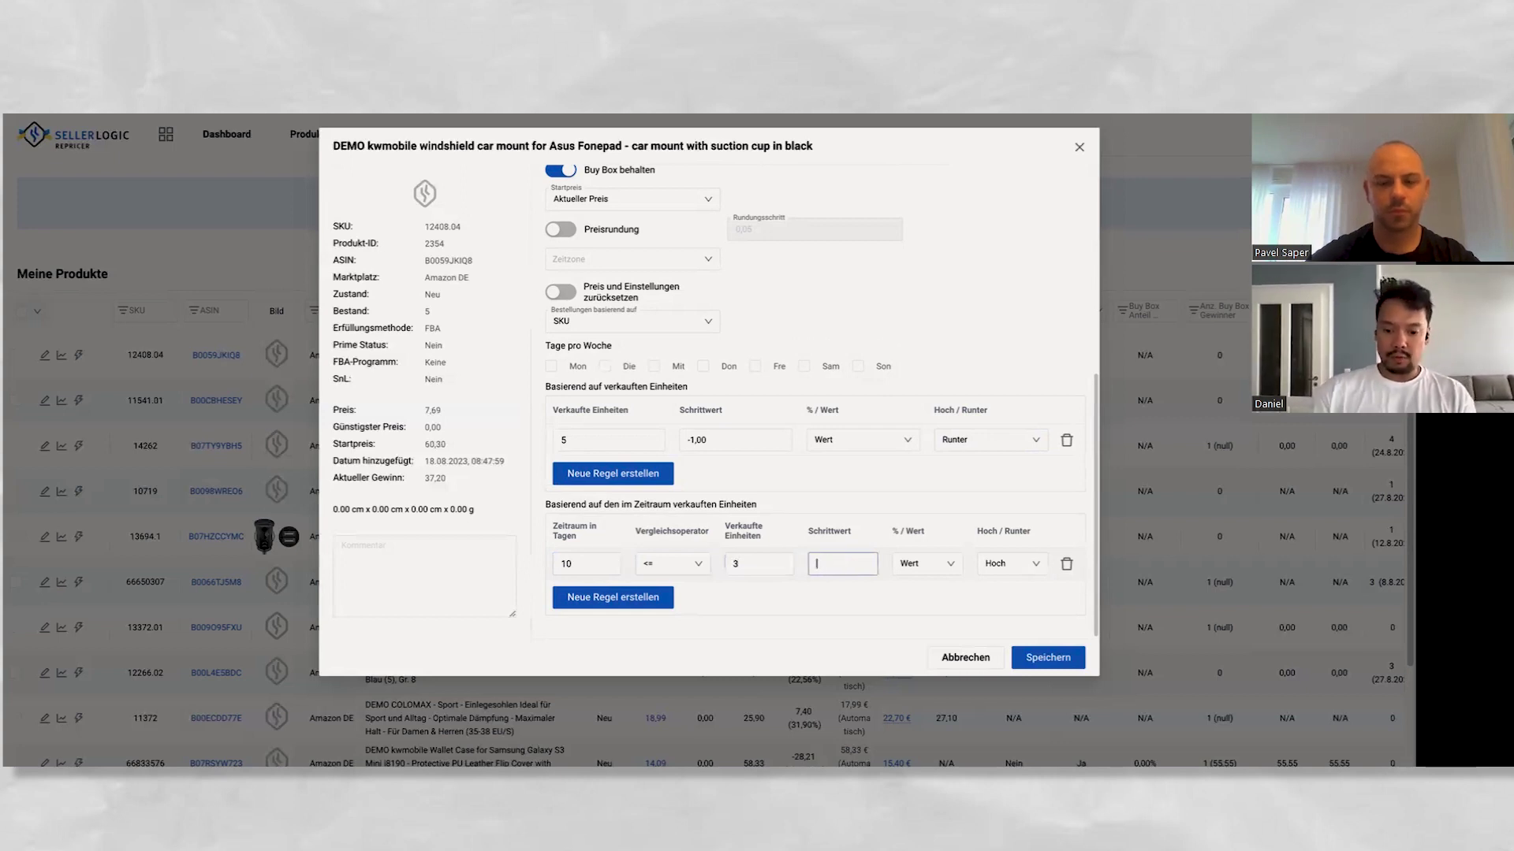
pyautogui.write('-2')
pyautogui.click(1035, 564)
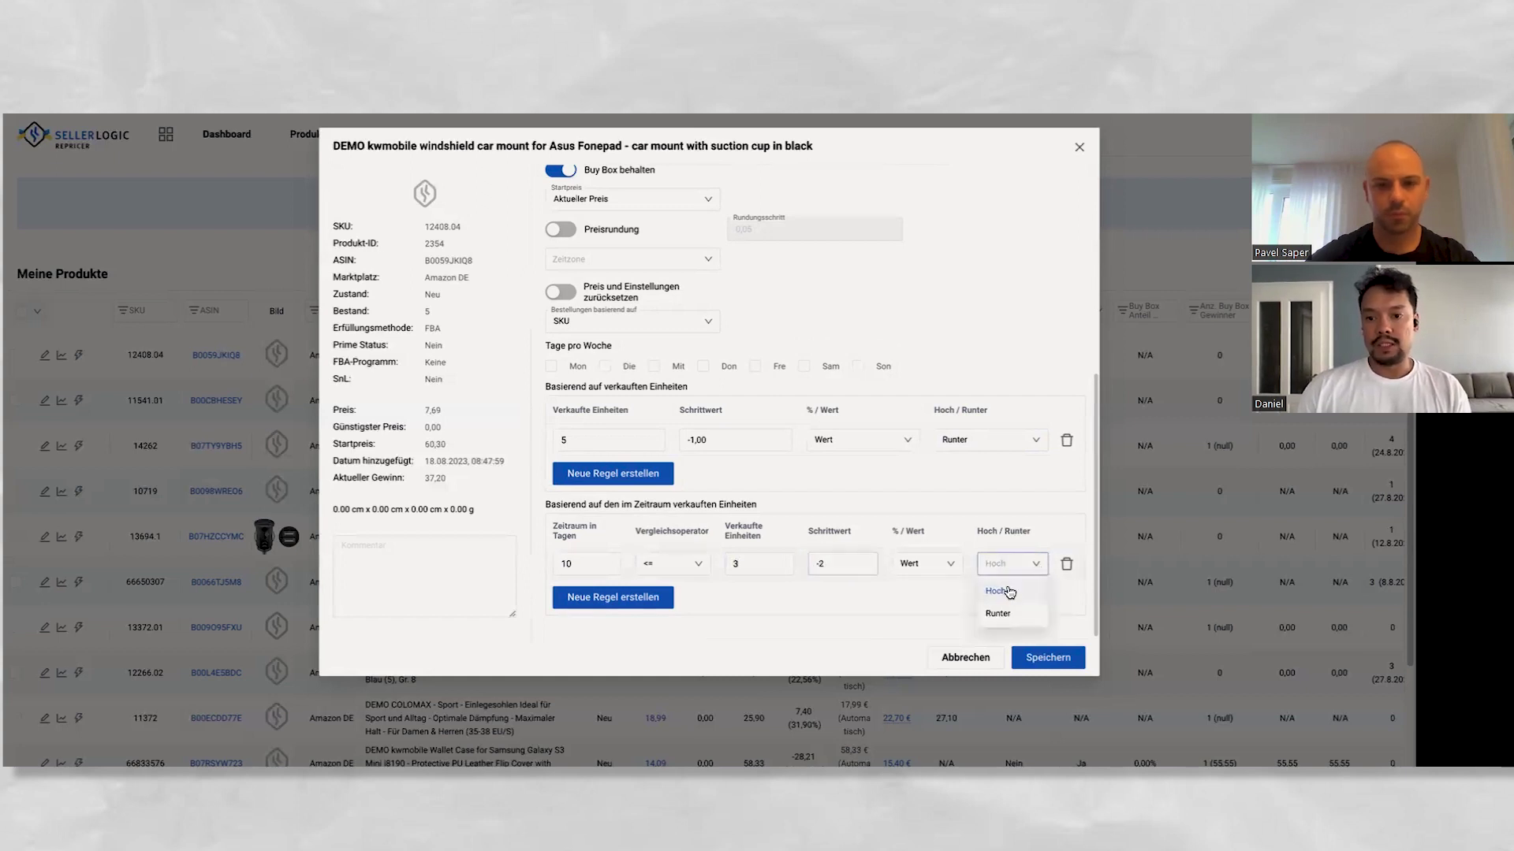
pyautogui.click(996, 614)
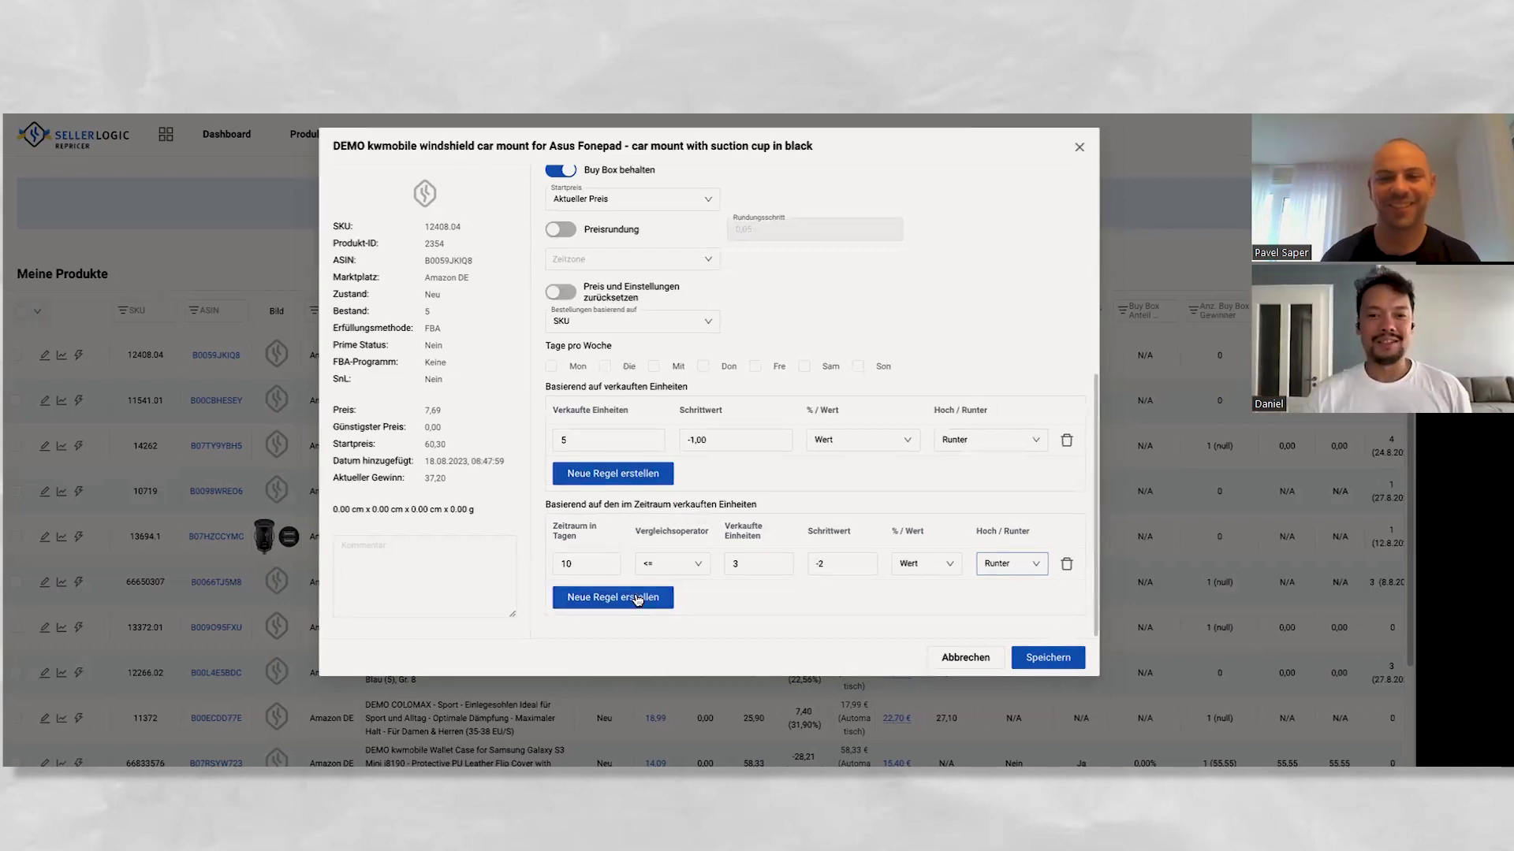
# Switch the product's optimisation strategy from Push to Daily Push
pyautogui.scroll(5, 777, 446)
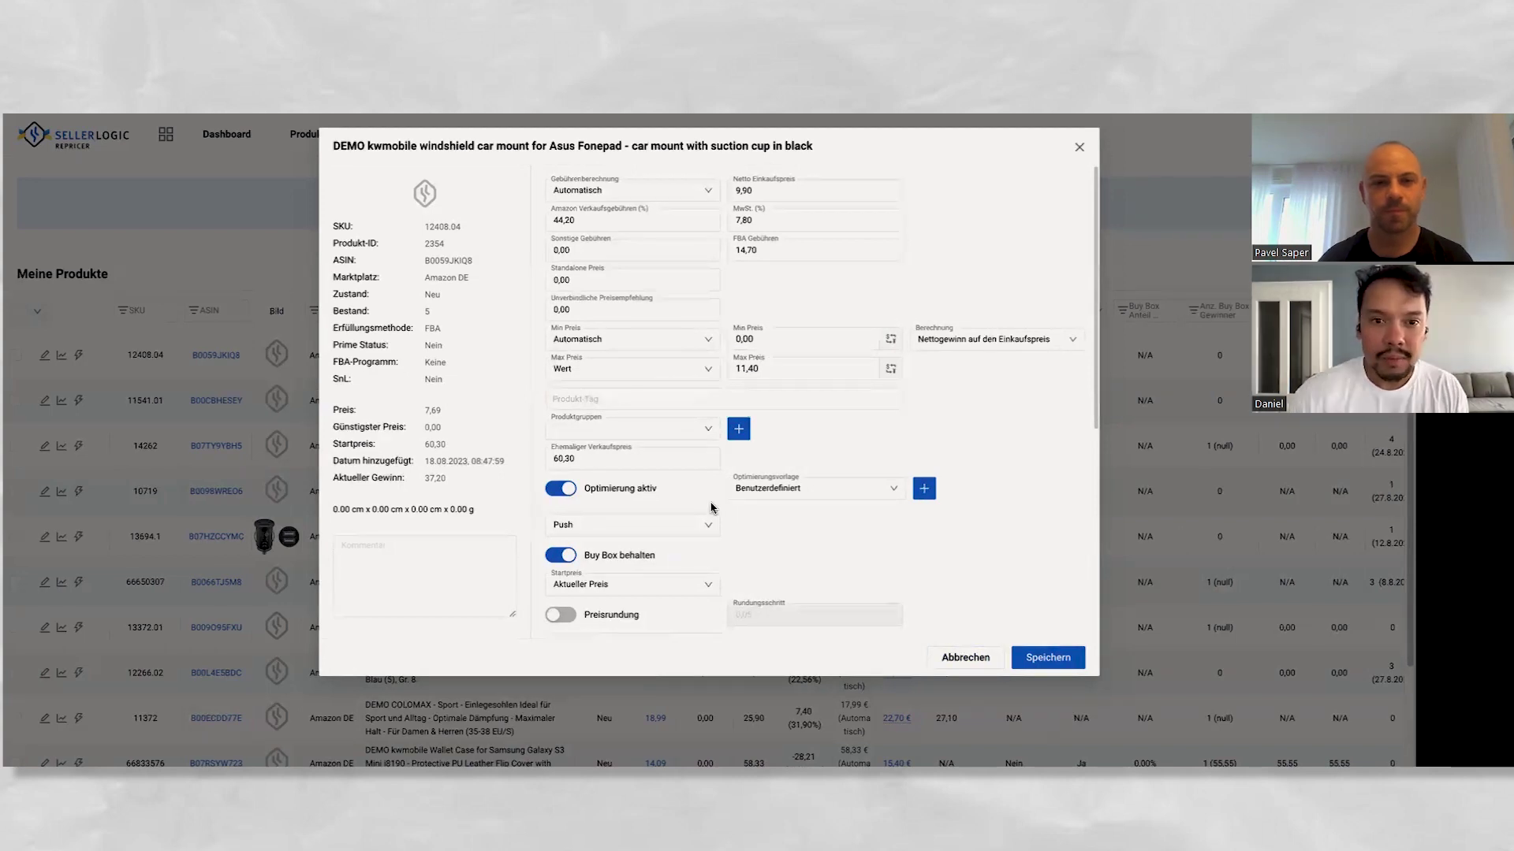
pyautogui.scroll(-2, 711, 508)
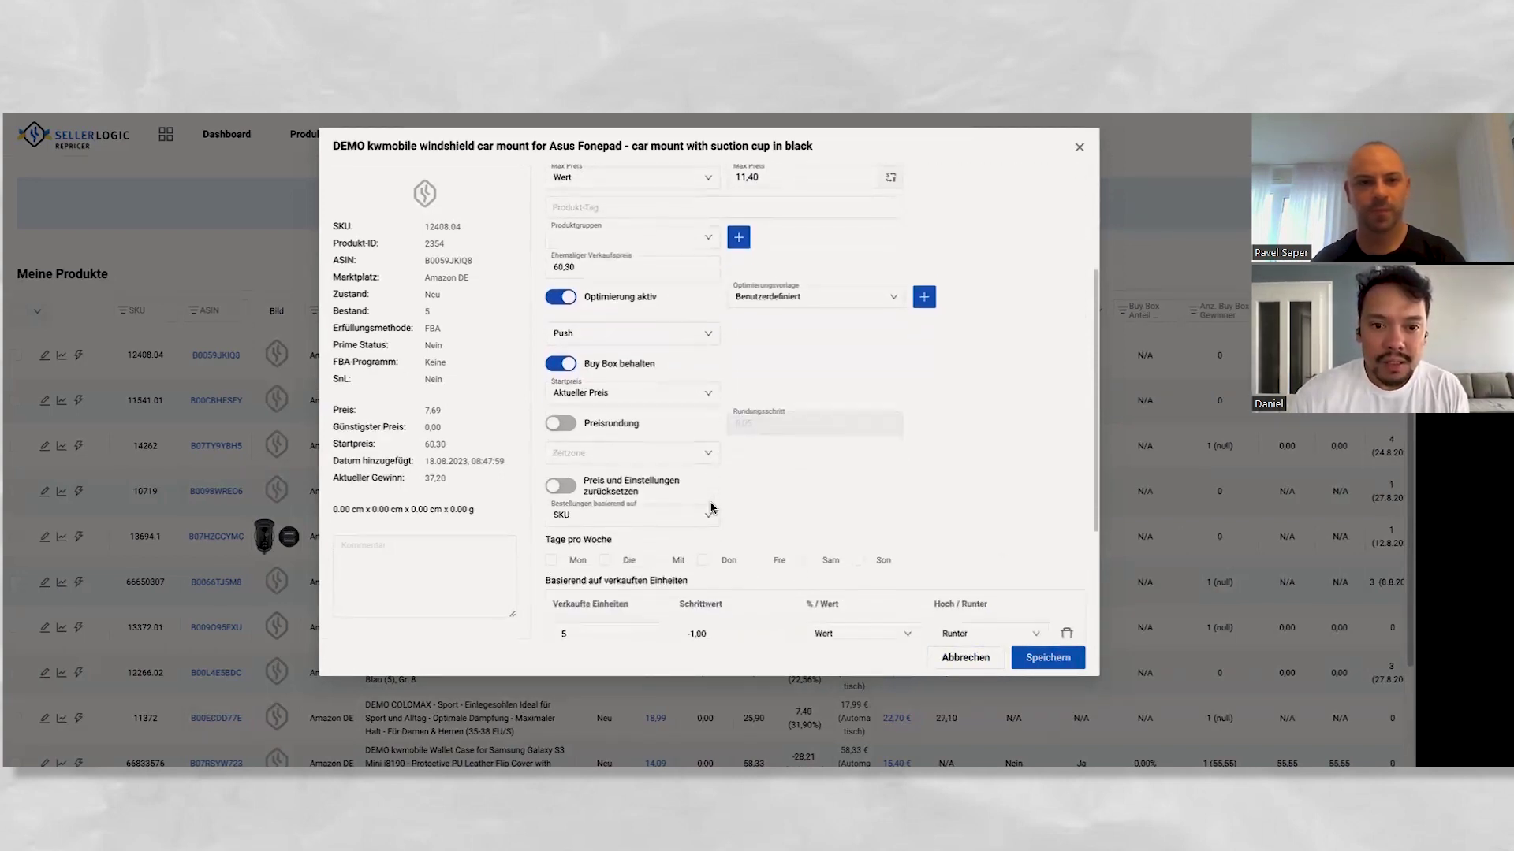
pyautogui.click(697, 343)
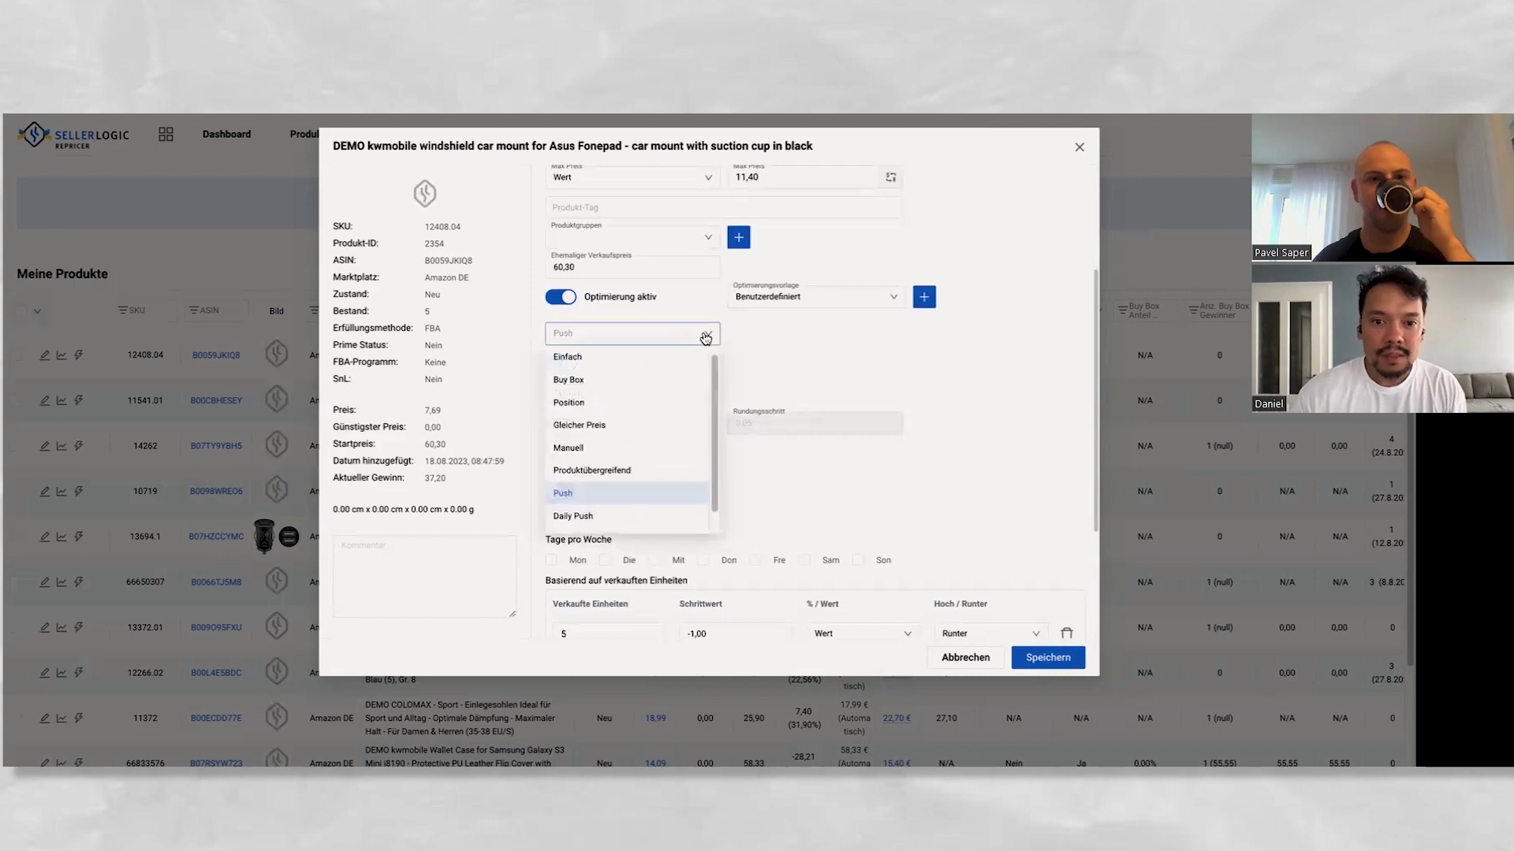
pyautogui.click(591, 518)
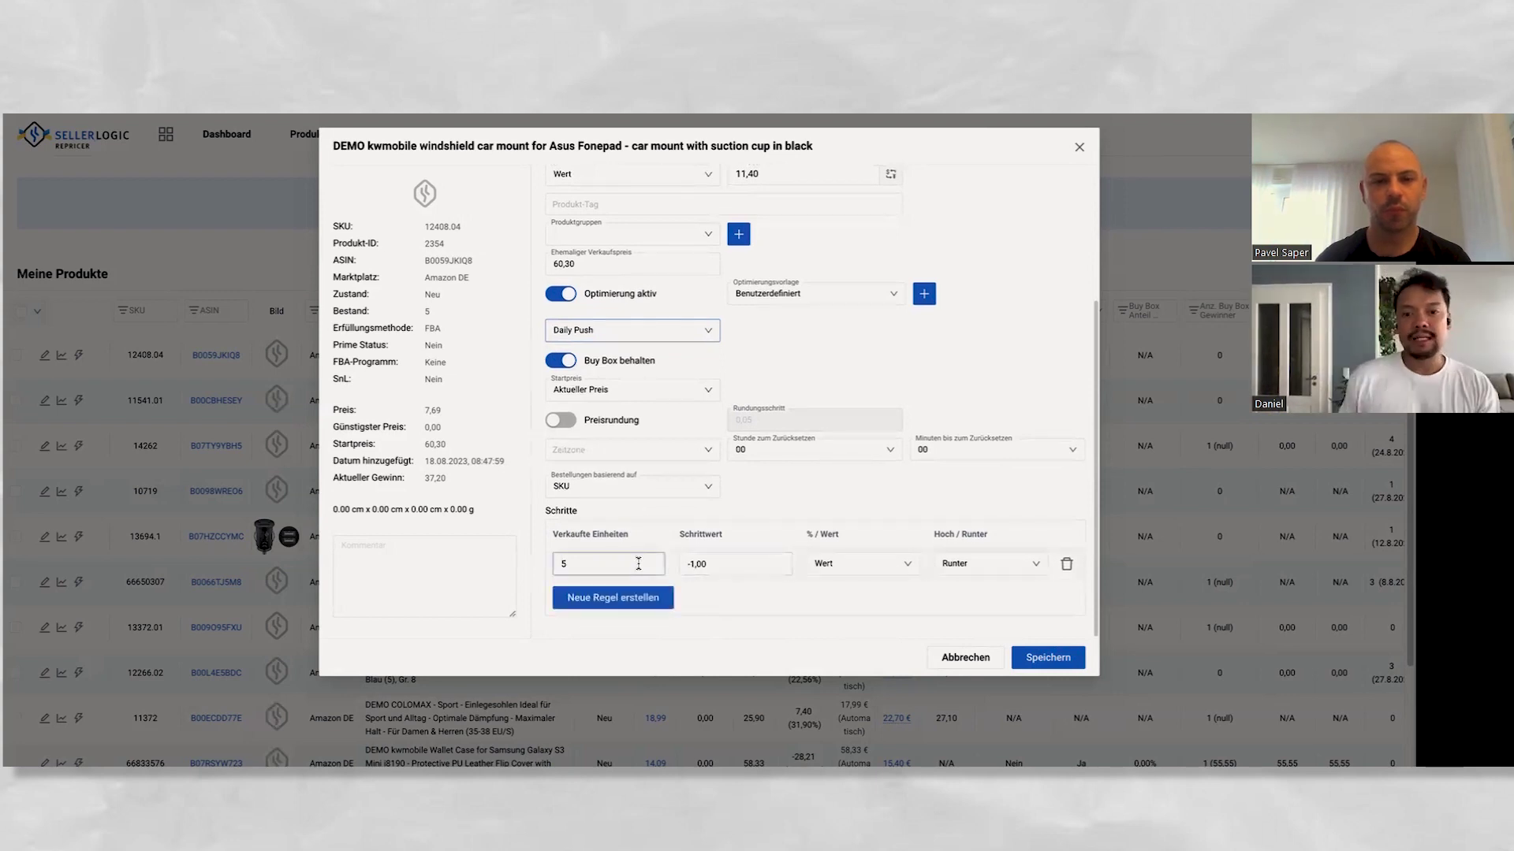
# Add a blank rule to the Daily Push Schritte table and delete both it and the existing 5-unit rule
pyautogui.click(631, 598)
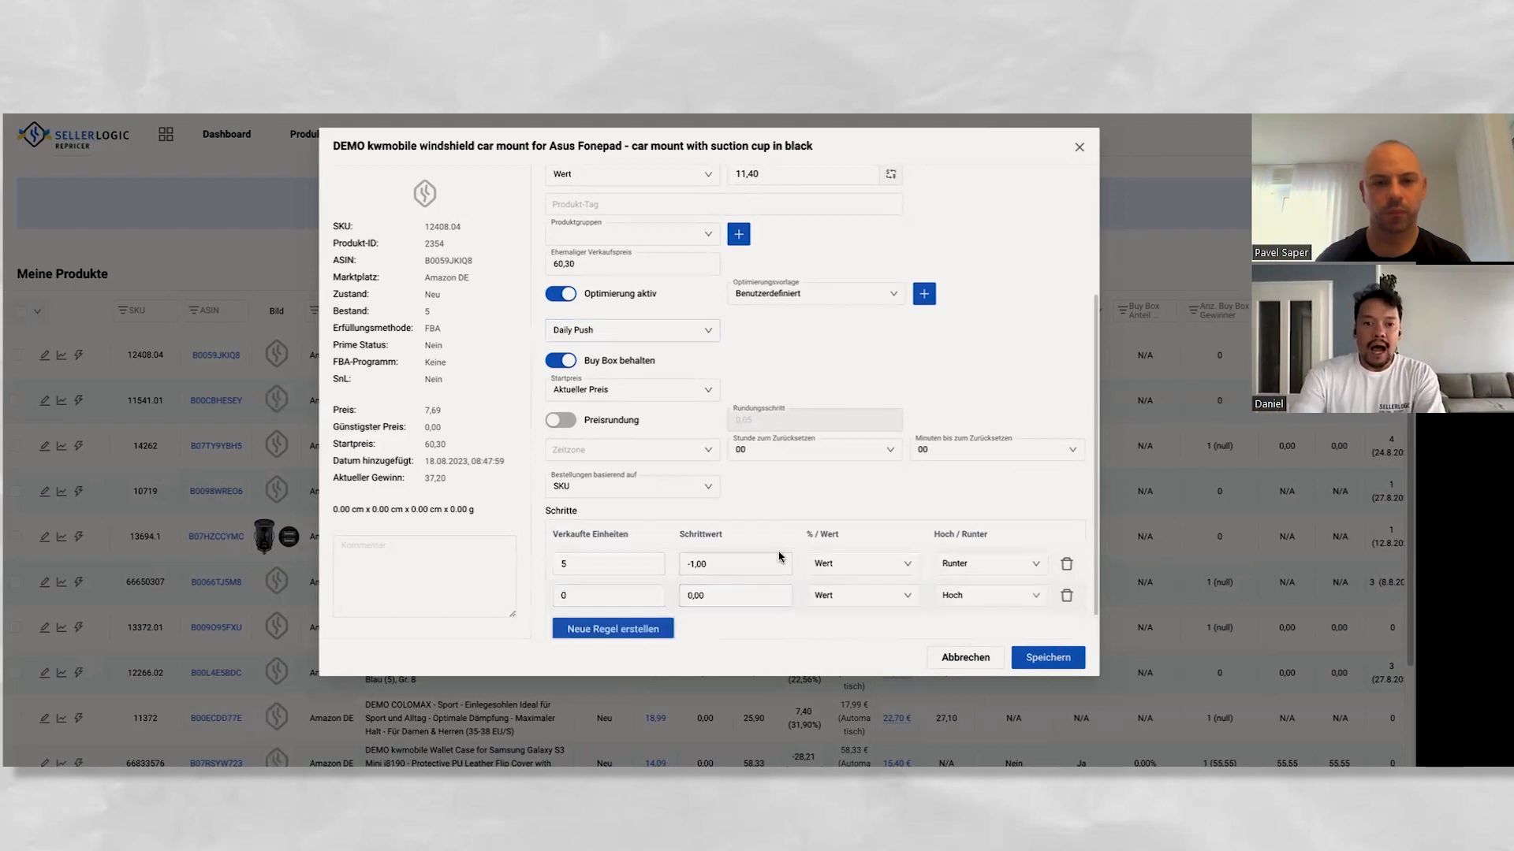
pyautogui.click(1066, 597)
pyautogui.click(1067, 565)
pyautogui.scroll(-1, 997, 509)
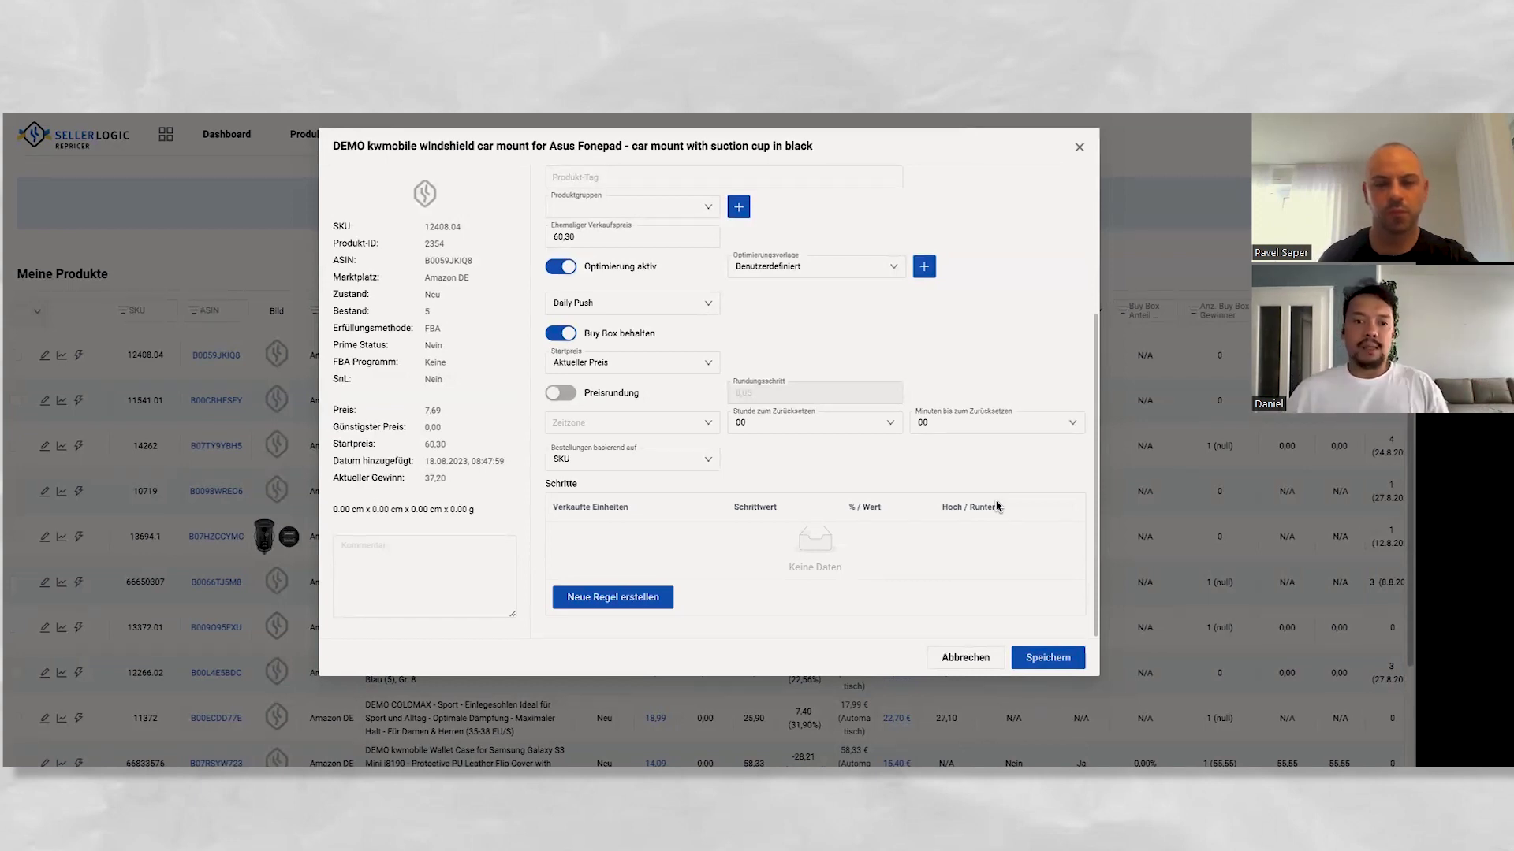
# Create a Daily Push rule with 5 Verkaufte Einheiten and a Schrittwert of 1, and save the product settings
pyautogui.click(659, 600)
pyautogui.click(621, 564)
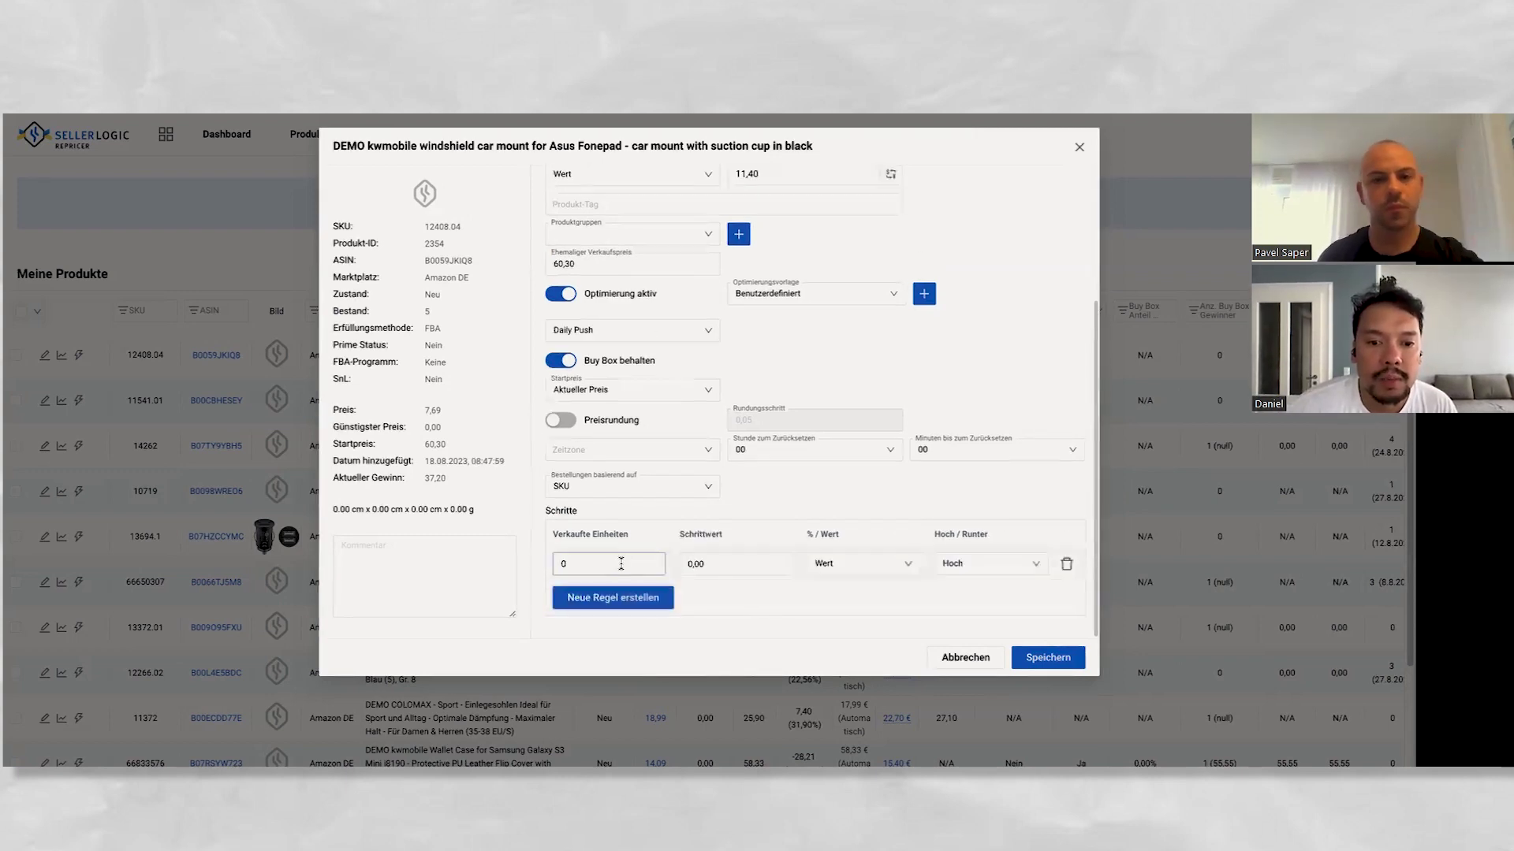
pyautogui.write('5')
pyautogui.click(761, 564)
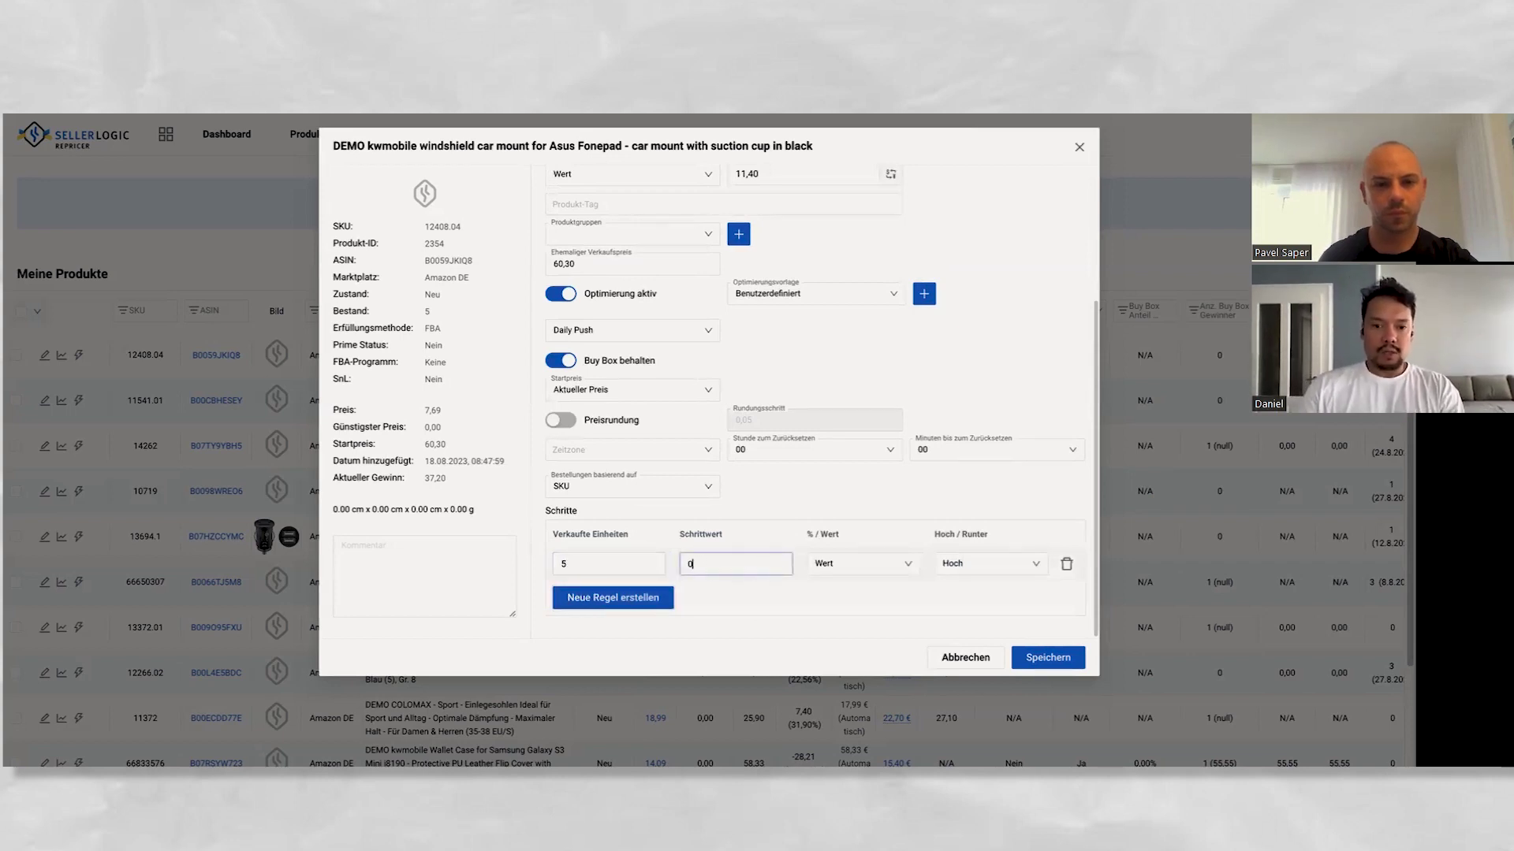
pyautogui.write('1')
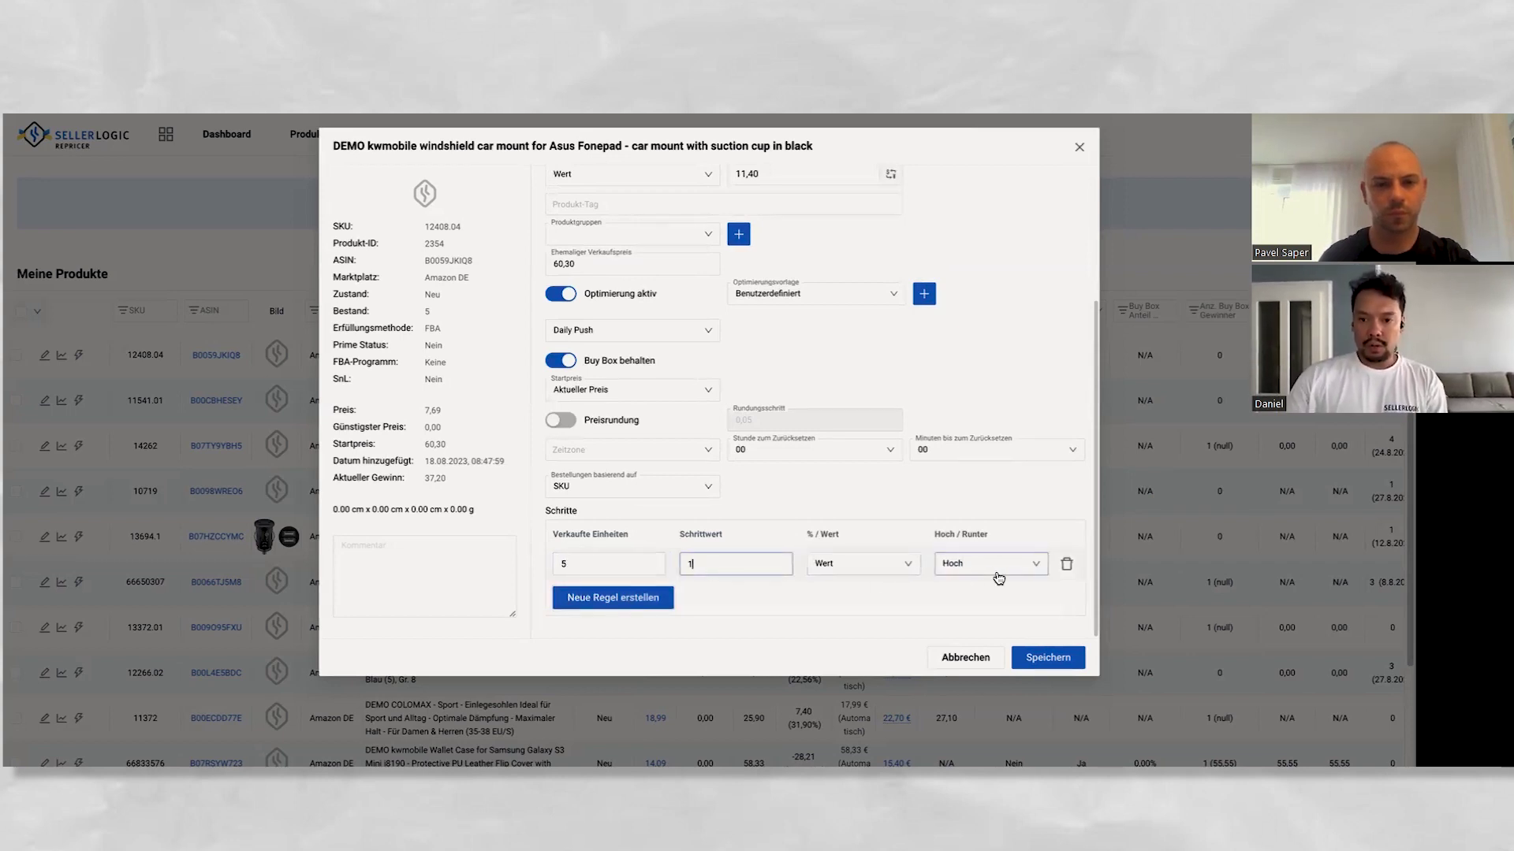
pyautogui.click(1065, 659)
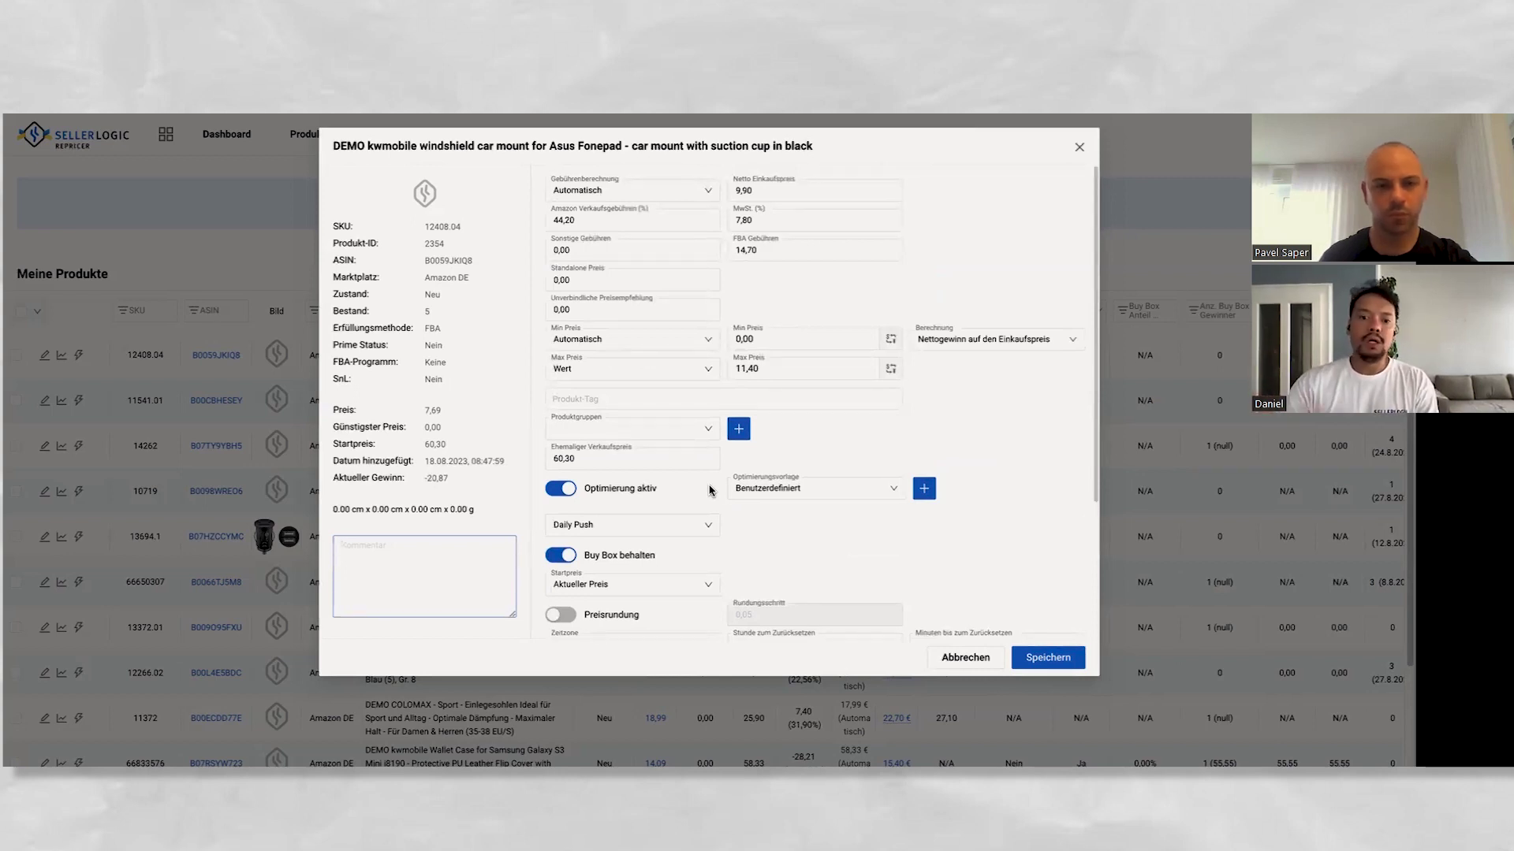
pyautogui.scroll(-3, 840, 564)
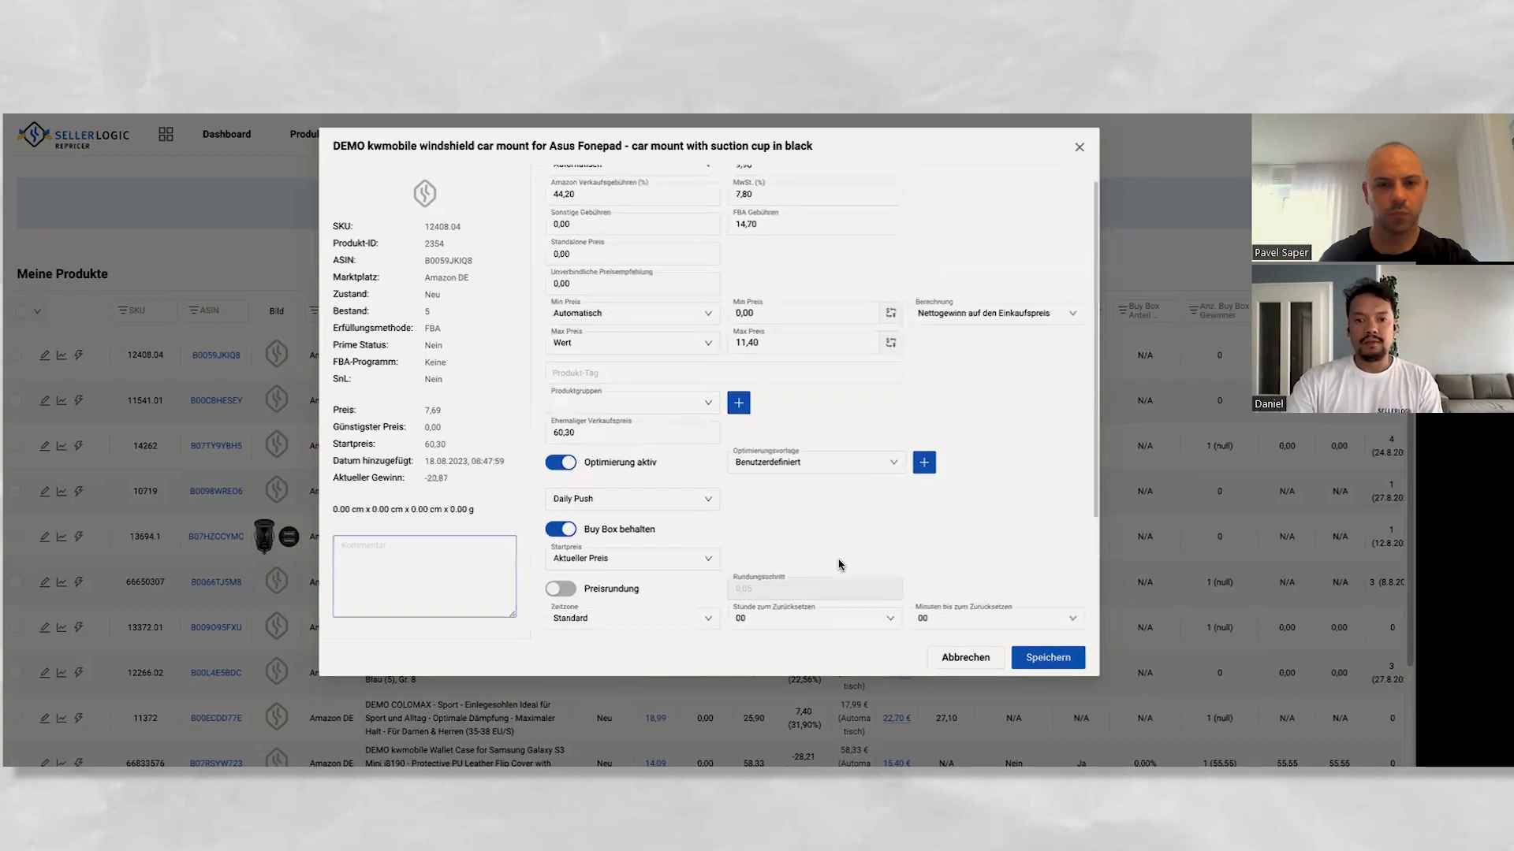